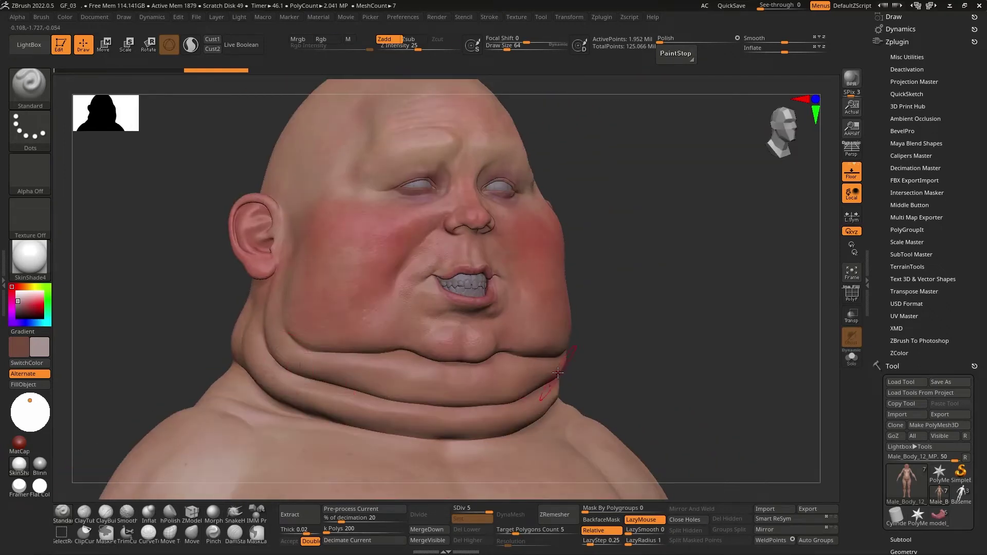
Drop to the lowest subdivision and hide the torso so only the head remains visible
key("shift+d")
key("shift+d")
key("shift+d")
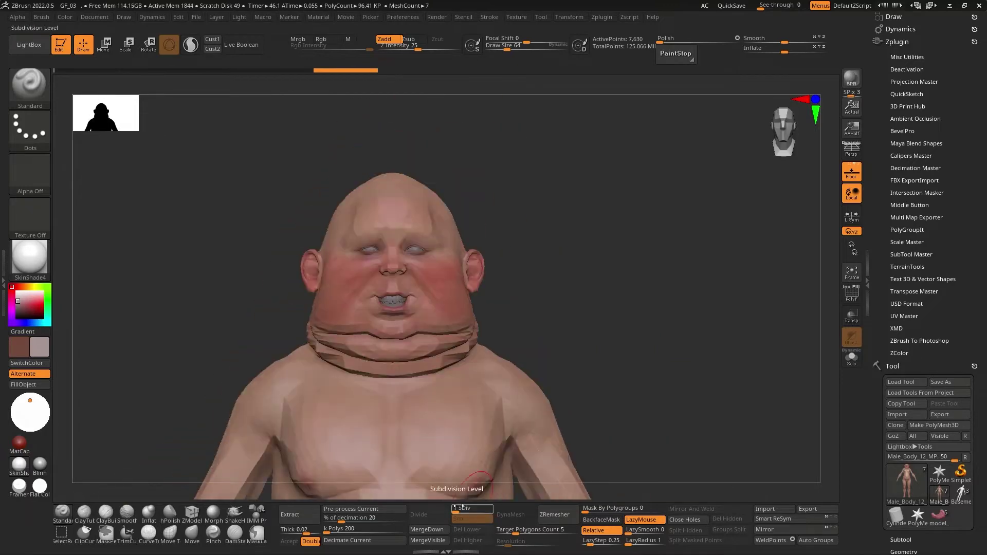
left_click_drag(231, 150, 522, 346, "ctrl+alt+shift")
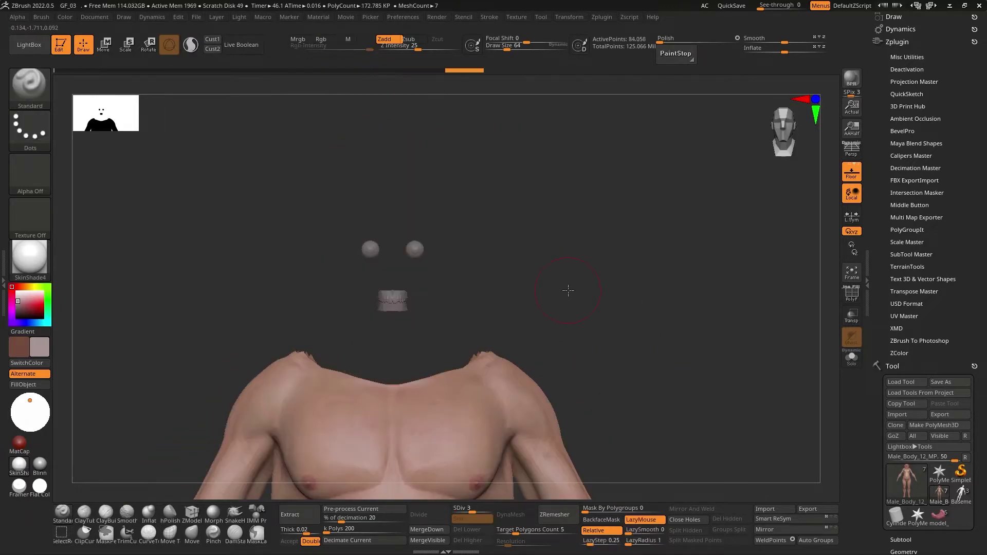
left_click(668, 411, "ctrl+shift")
mouse_move(668, 411)
left_mouse_down()
mouse_move(622, 329)
mouse_move(189, 360)
mouse_move(523, 474)
left_mouse_up()
key("shift+f")
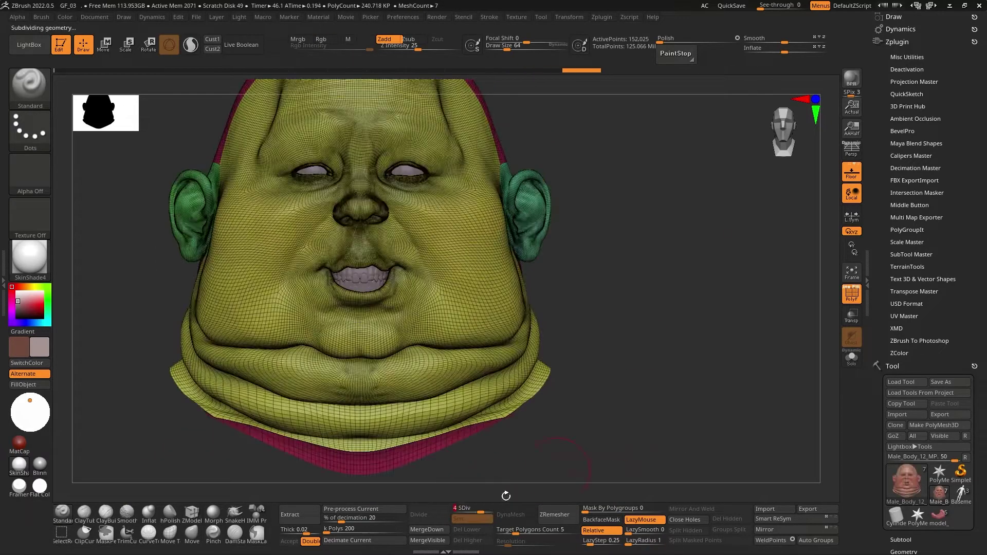
key("d")
Subdivide the head back up and duplicate it as the head-only subtool Male_Body_12_MP1
key("shift+f")
scroll(915, 231, "down", 10)
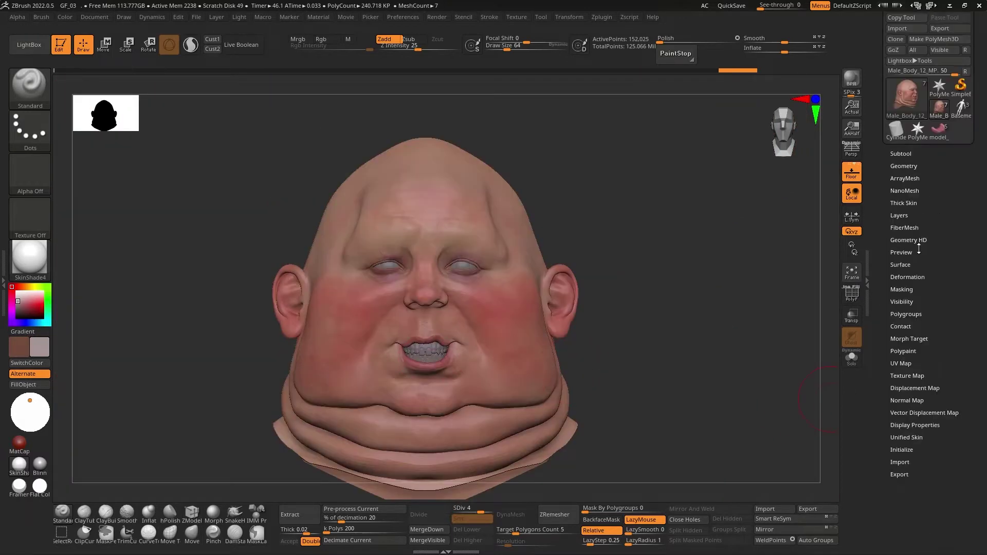
key("shift+d")
key("shift+d")
key("shift+d")
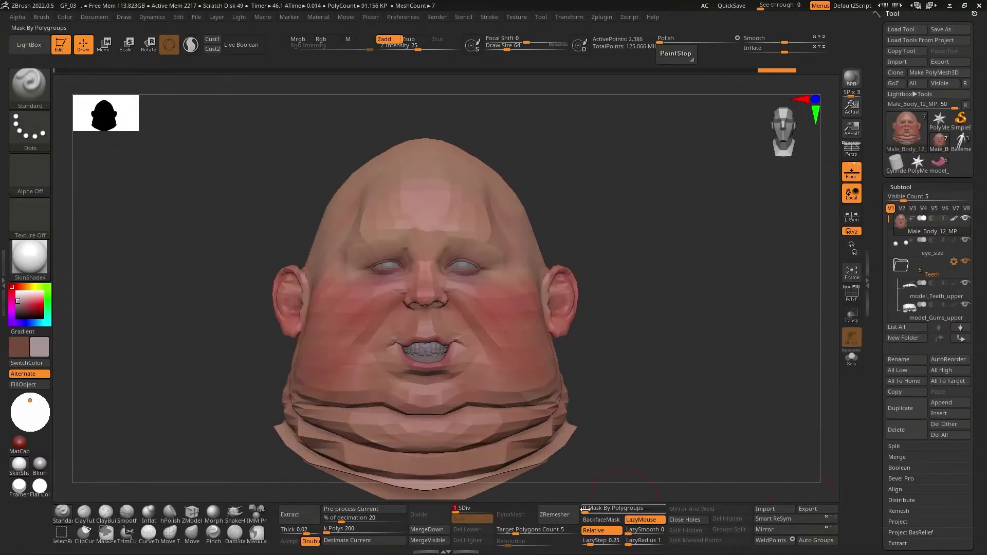
key("d")
key("d")
key("d")
left_click_drag(632, 411, 675, 326)
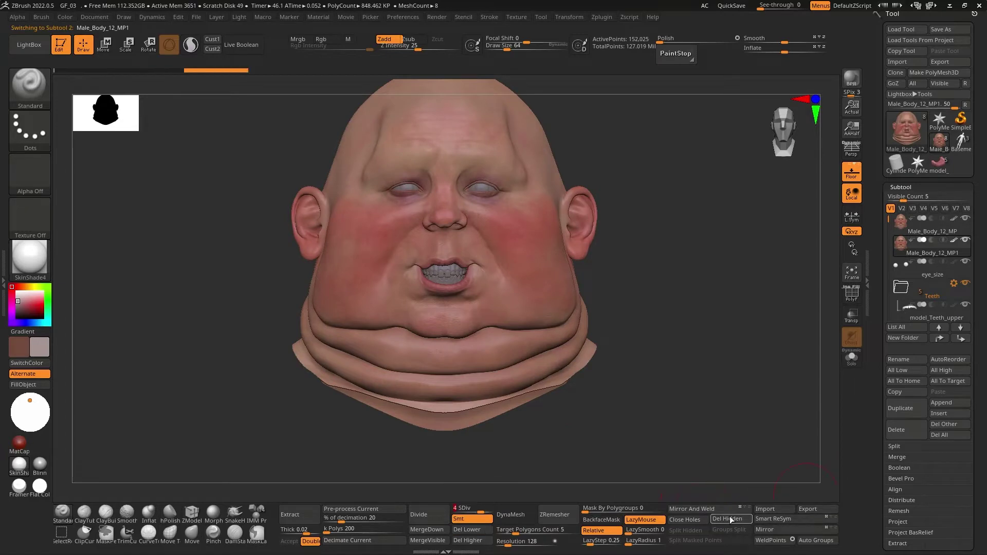
left_click(481, 190, "alt")
left_click(852, 358)
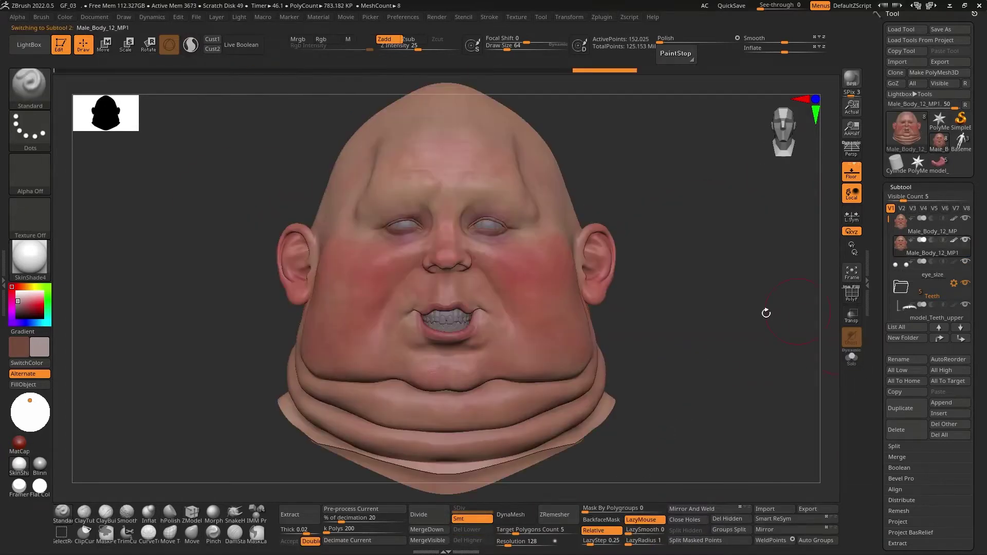
Export the isolated head mesh to a file and close ZBrush
left_click(404, 21)
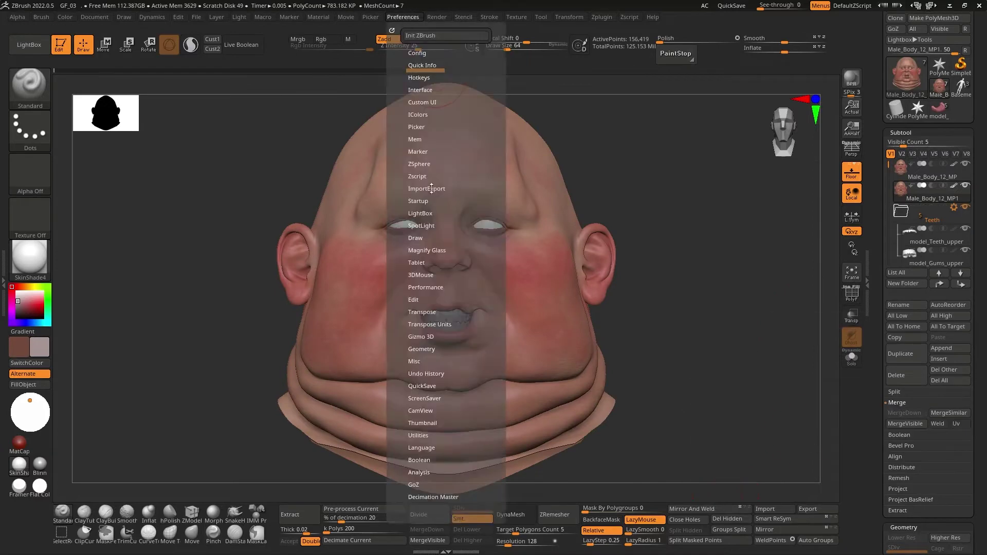
left_click(447, 186)
left_click(807, 509)
key("Return")
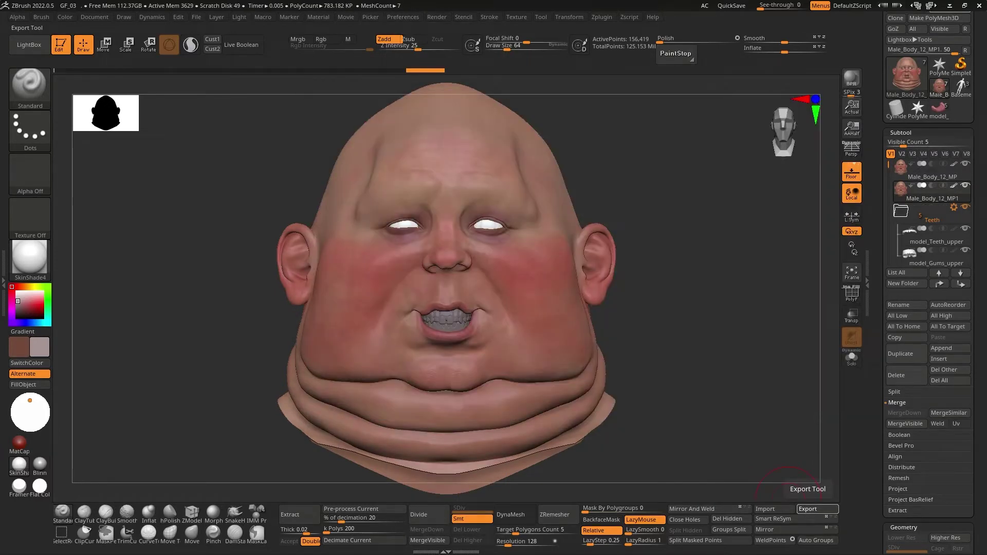
left_click(976, 5)
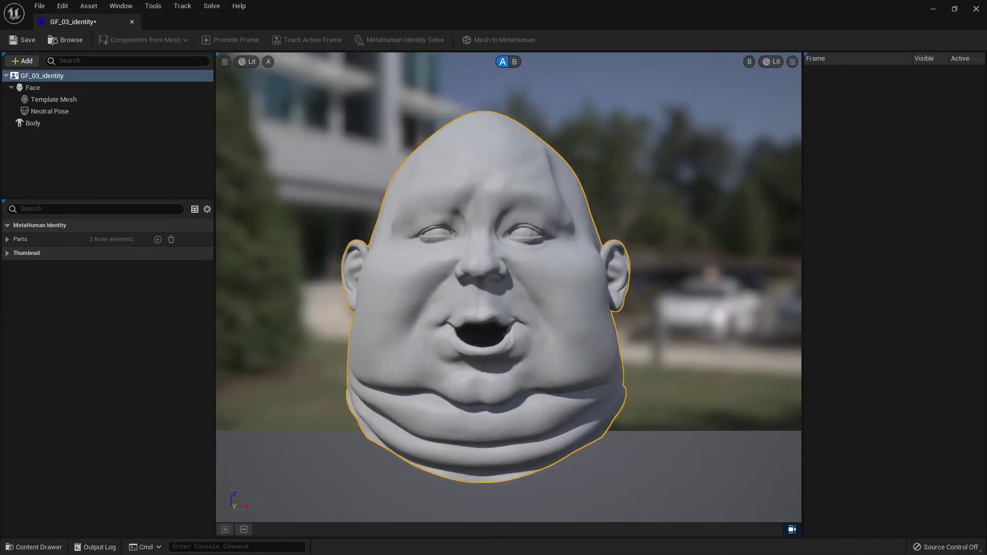
Promote a frontal Face Neutral Pose frame as Frame 0 and delete the extra Frame 1
left_click_drag(437, 329, 401, 271)
left_click(43, 90)
left_click(59, 112)
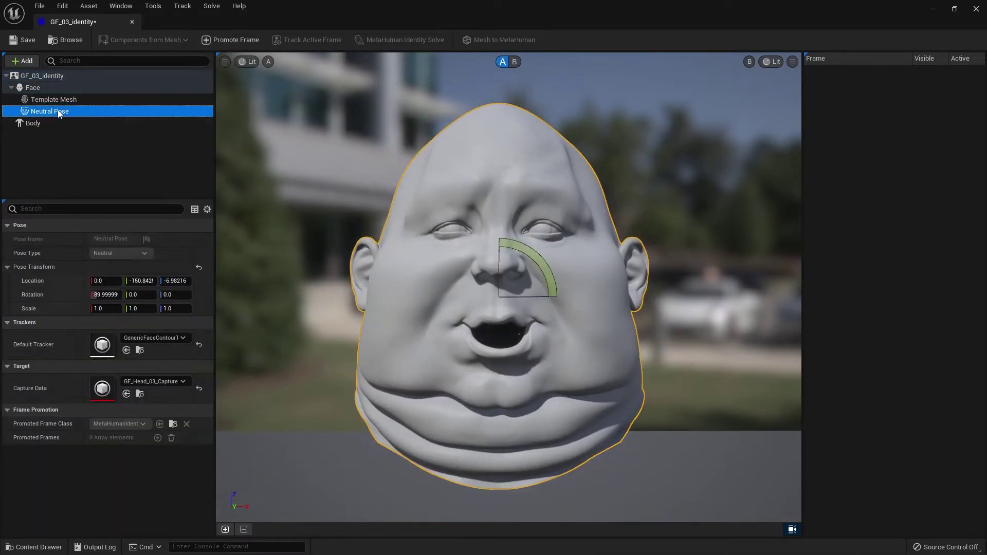
left_click(225, 530)
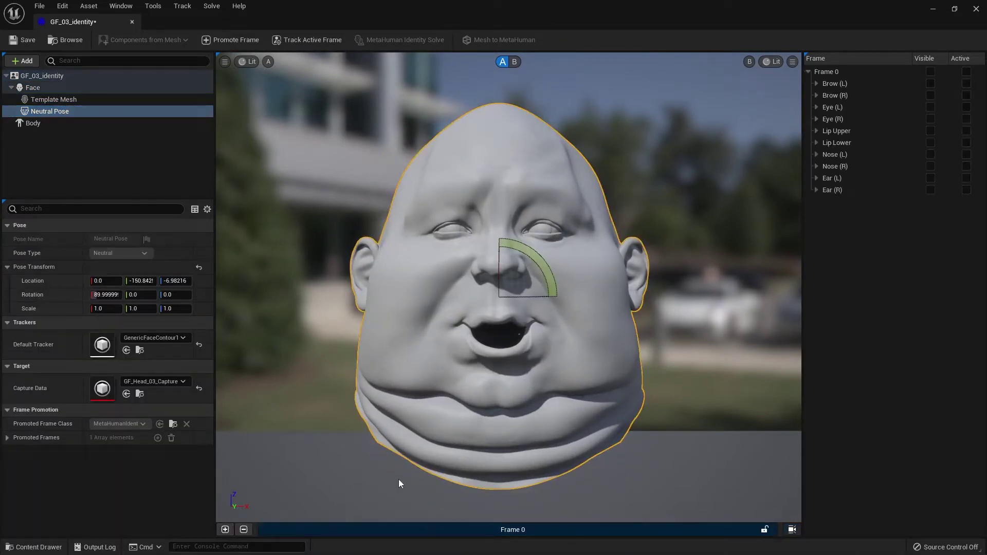
left_click(33, 124)
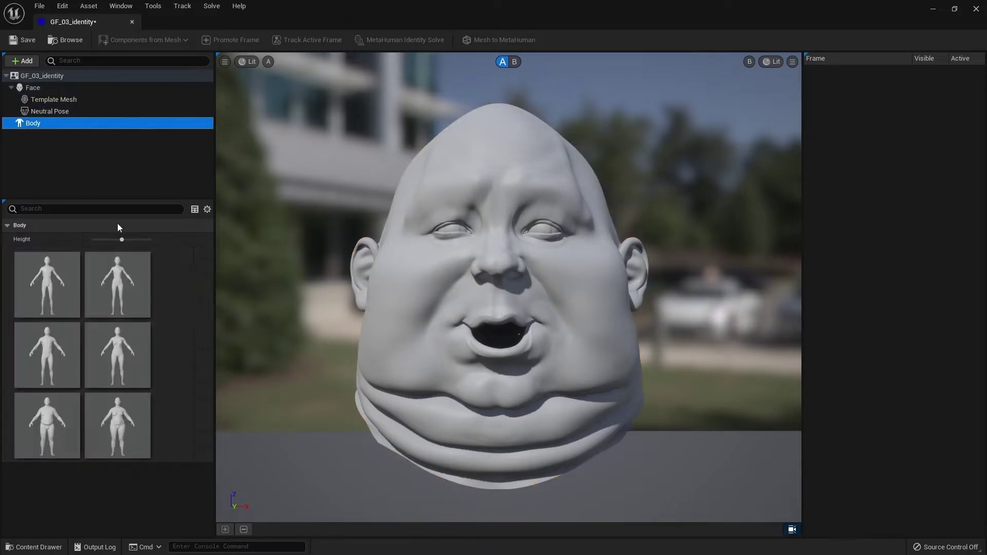
left_click(49, 111)
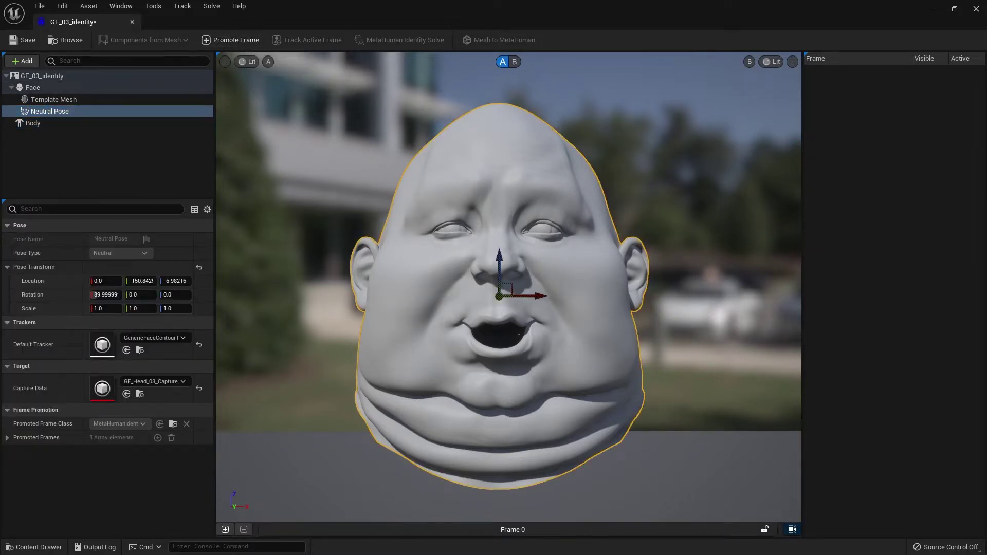
left_click(241, 41)
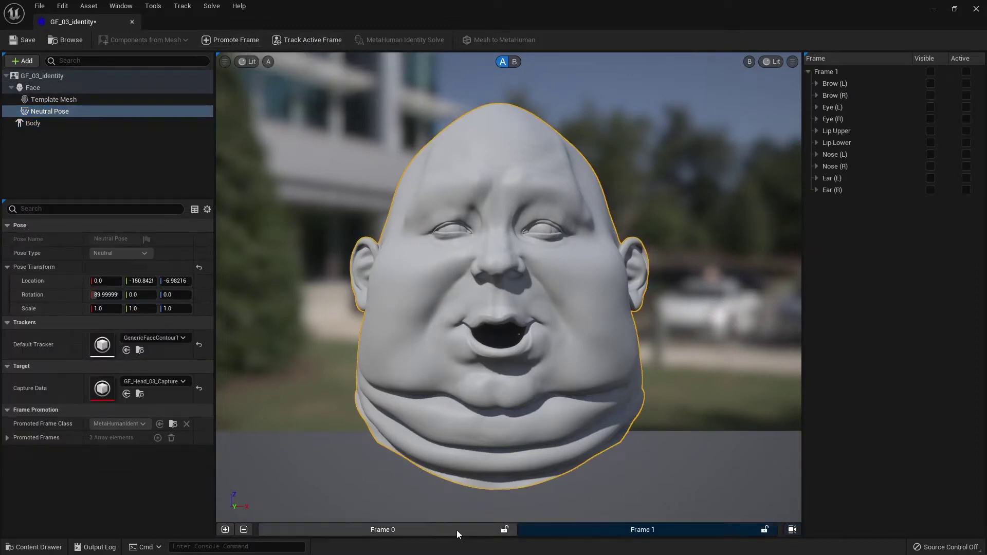
left_click(244, 530)
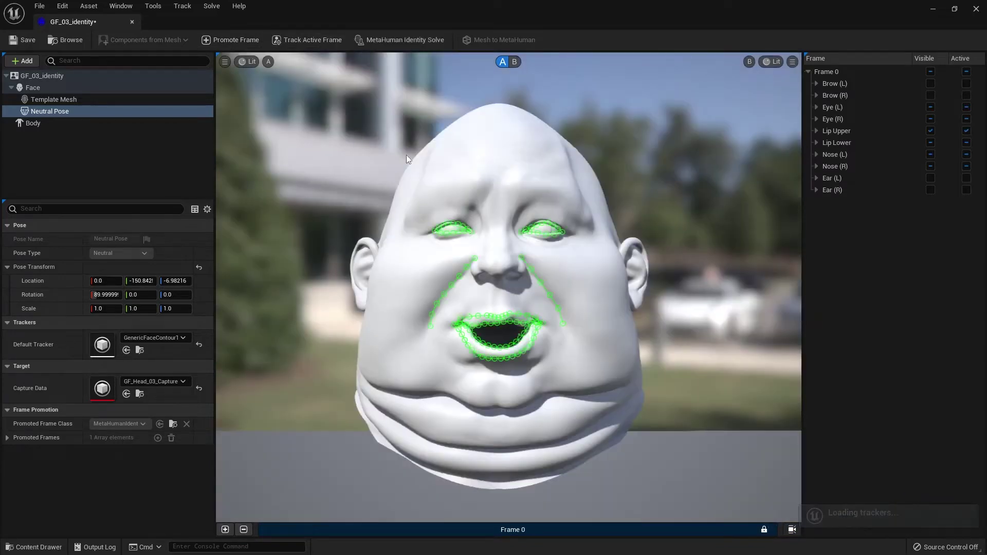
Zoom in and inspect the lip, inner-mouth and mouth-corner tracking curves
scroll(406, 155, "up", 3)
scroll(558, 329, "up", 3)
scroll(736, 190, "up", 3)
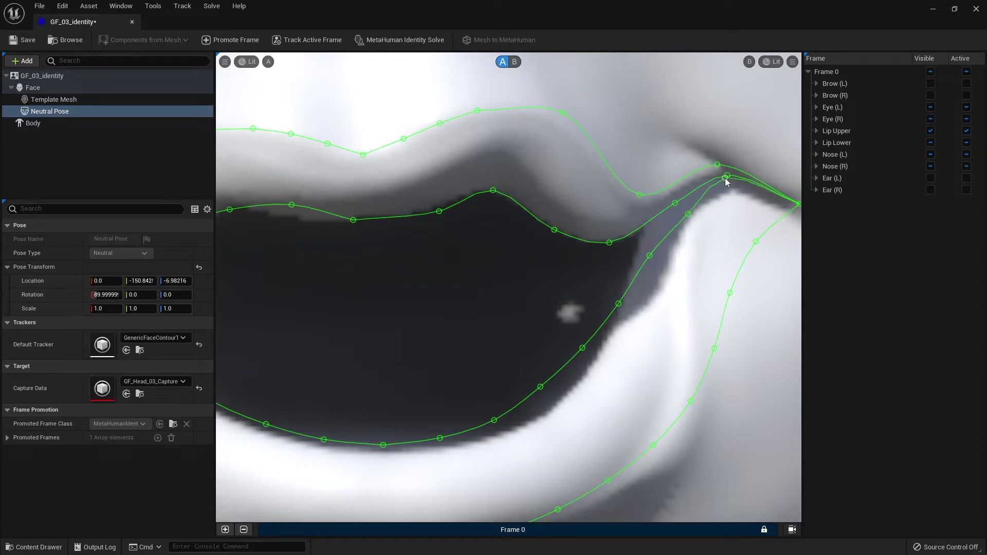
middle_click_drag(534, 441, 447, 315)
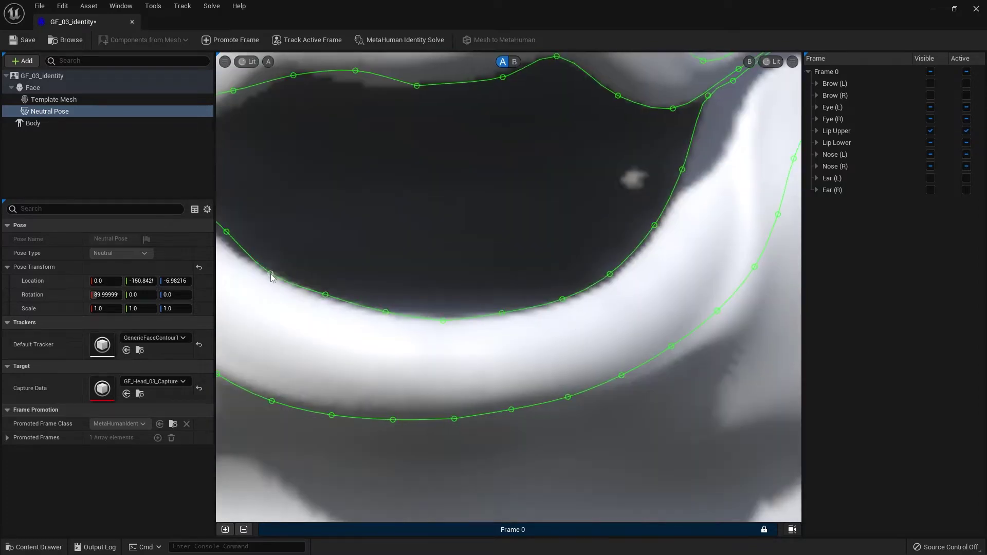
middle_click_drag(270, 274, 393, 247)
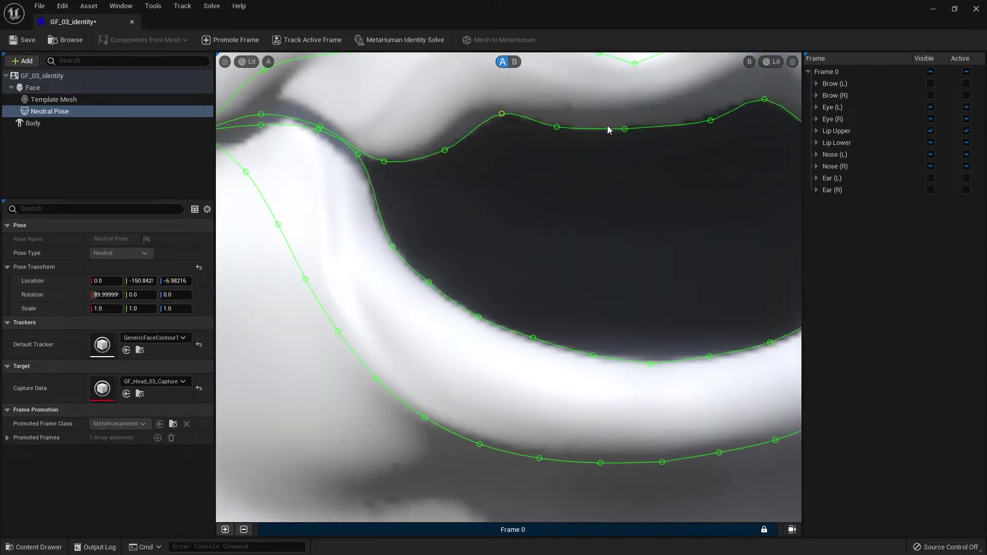
mouse_move(467, 344)
middle_mouse_down()
mouse_move(553, 379)
mouse_move(511, 386)
mouse_move(713, 109)
middle_mouse_up()
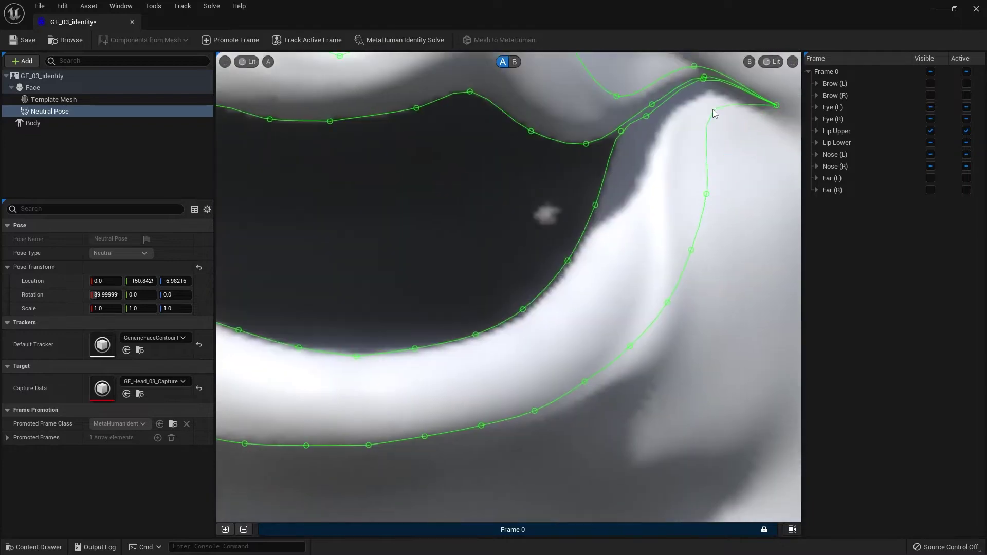
middle_click_drag(660, 303, 496, 224)
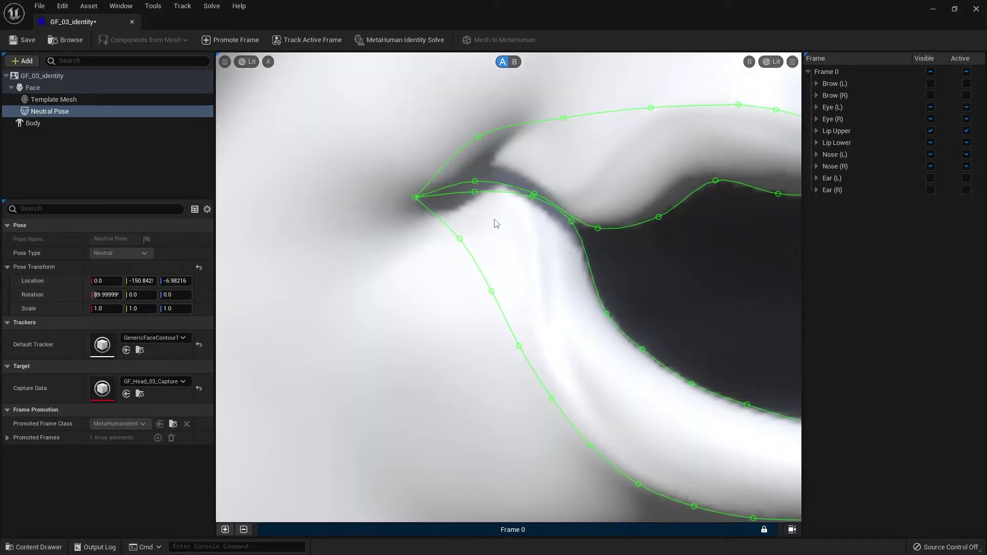
scroll(412, 196, "down", 3)
scroll(664, 230, "up", 2)
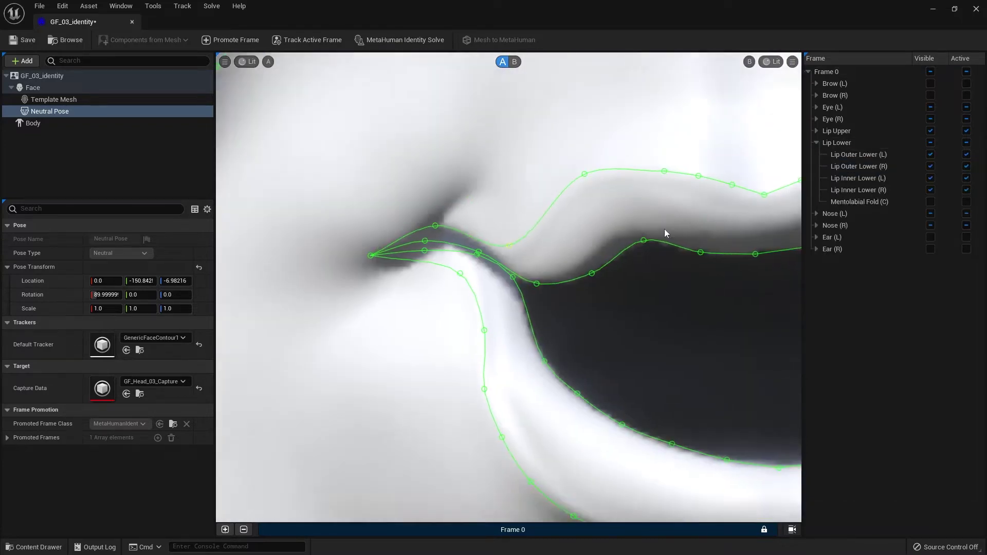
scroll(665, 229, "up", 4)
scroll(628, 214, "up", 2)
scroll(627, 213, "down", 2)
scroll(671, 260, "down", 3)
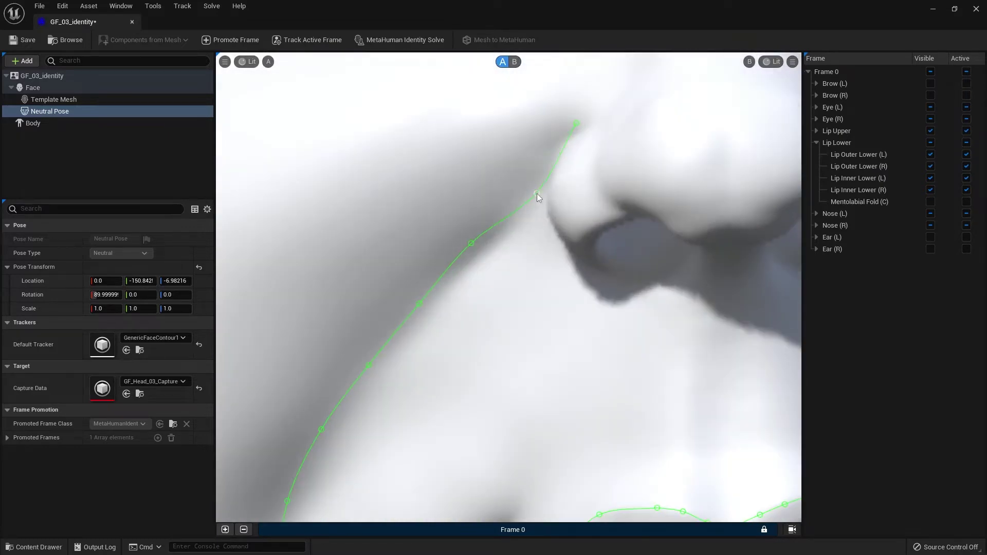
scroll(393, 283, "down", 2)
scroll(521, 307, "down", 2)
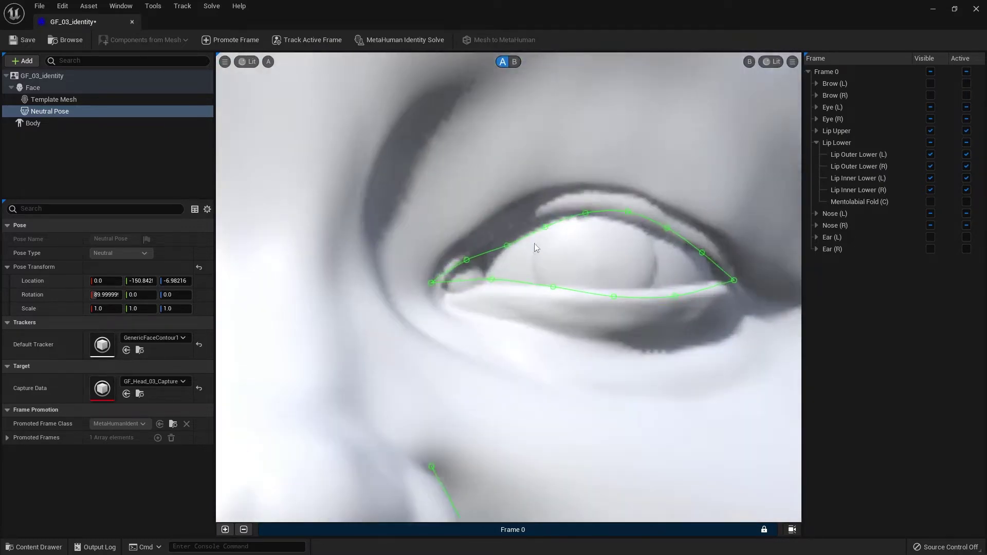
scroll(536, 247, "up", 3)
Review the eyelid contours up close and run the MetaHuman Identity Solve
middle_click_drag(275, 284, 568, 273)
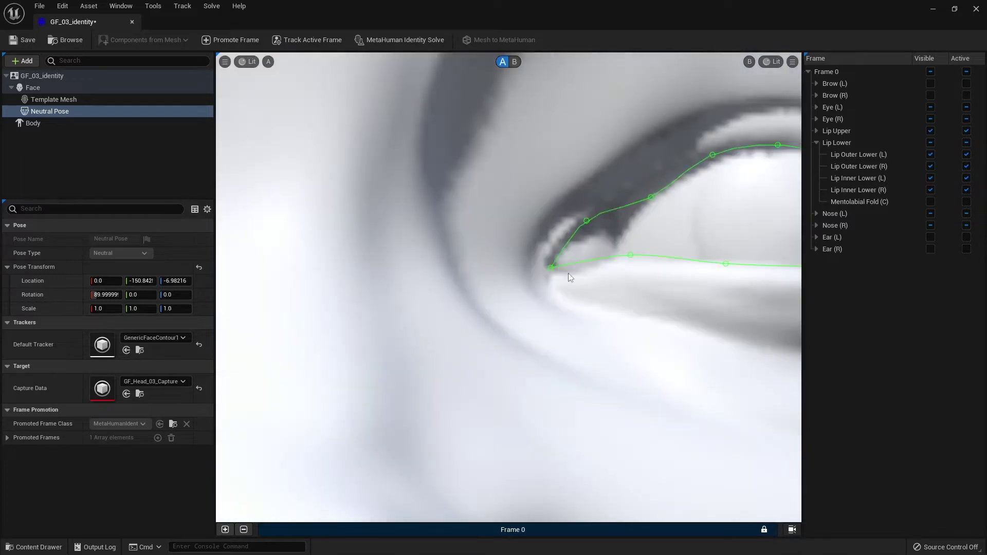
scroll(619, 257, "down", 2)
scroll(551, 308, "up", 1)
scroll(536, 287, "up", 2)
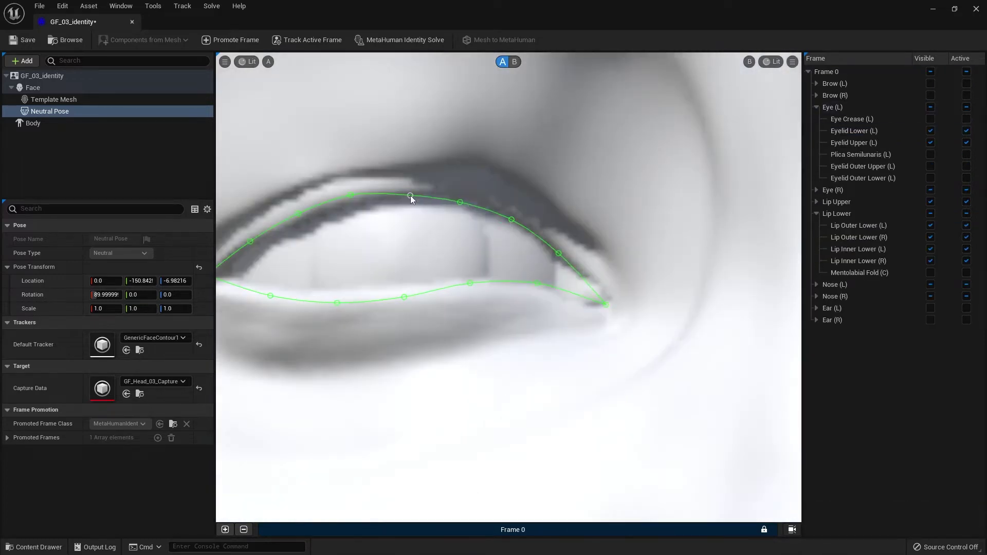
middle_click_drag(411, 196, 533, 169)
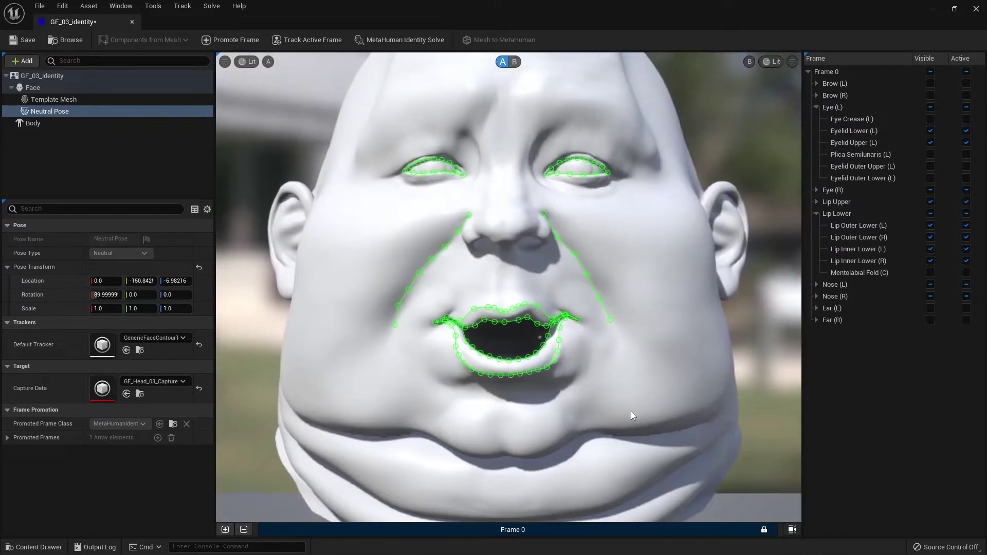
left_click(406, 40)
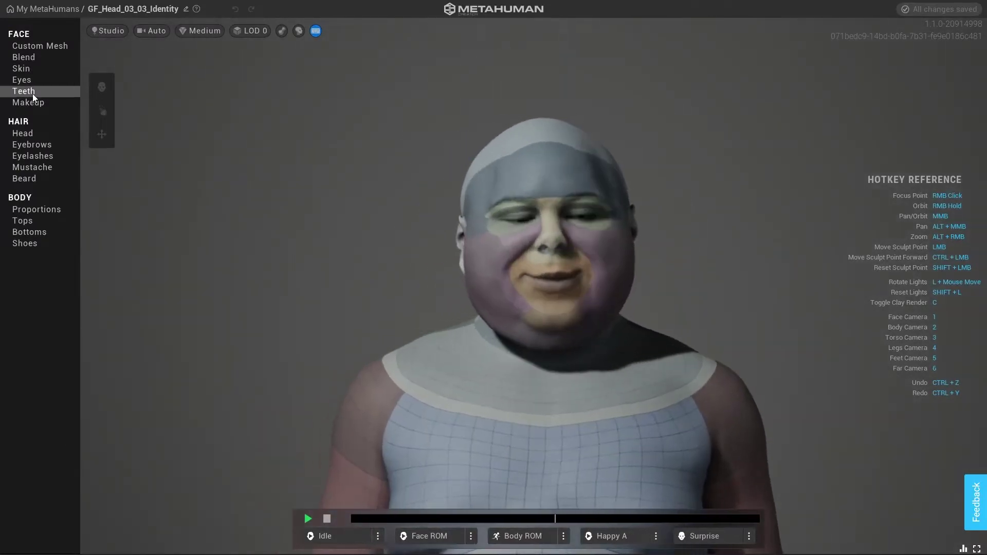
Enable custom mesh editing and lower the ears' region influence to 0.3
left_click(39, 45)
left_click(190, 325)
left_click(416, 313)
left_click(140, 160)
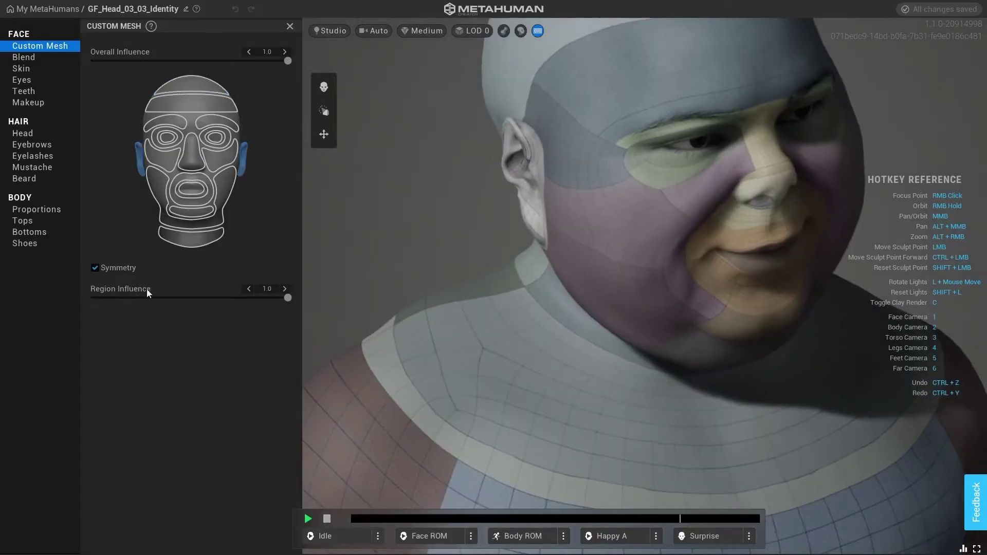
left_click_drag(288, 297, 144, 298)
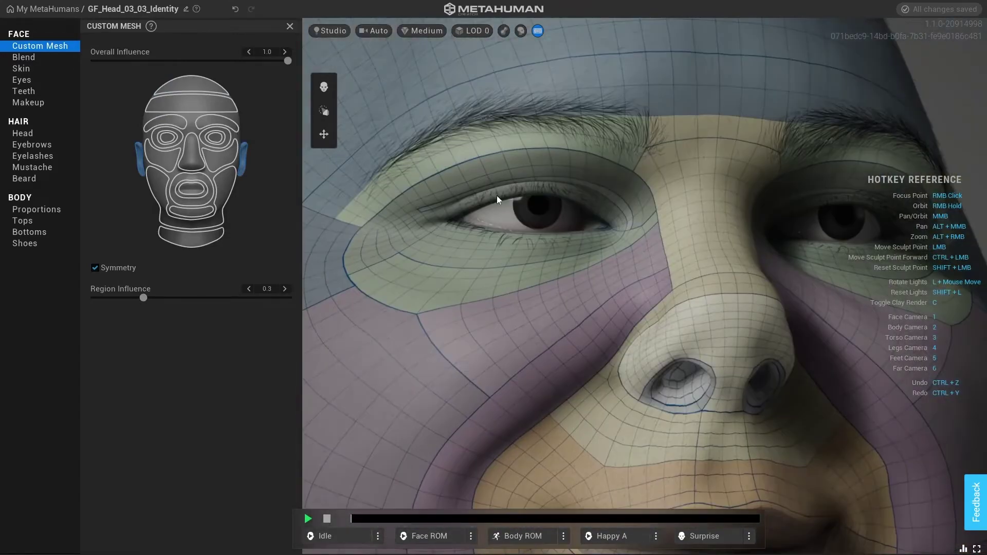
Raise the eyes' region influence to 1.0 and bring up the skin colour picker
left_click(498, 199)
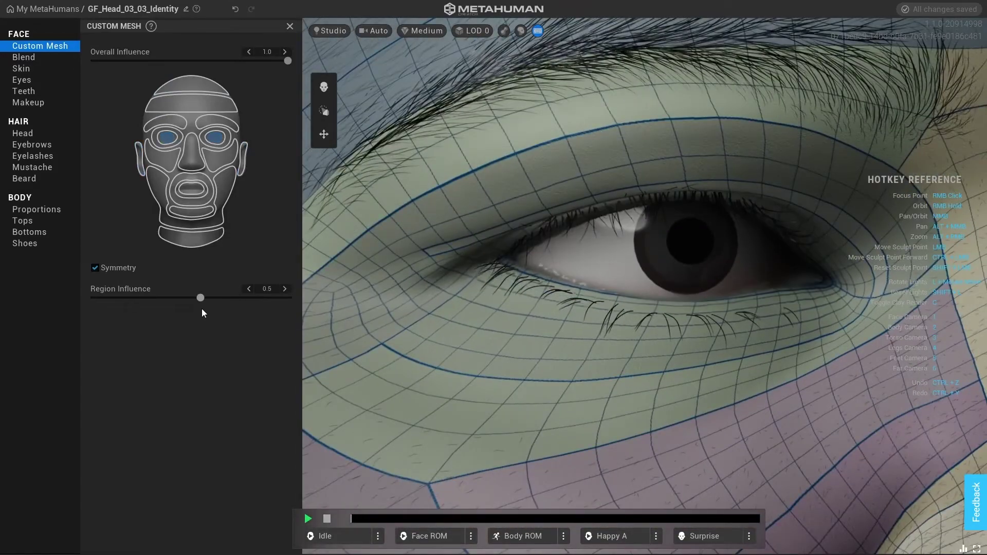
left_click_drag(199, 307, 255, 316)
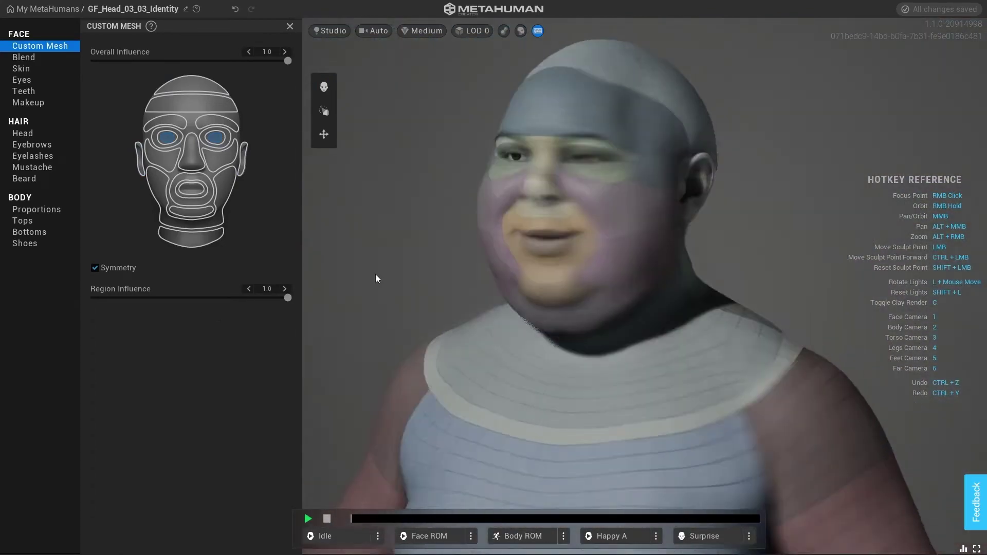
left_click(21, 68)
left_click(224, 83)
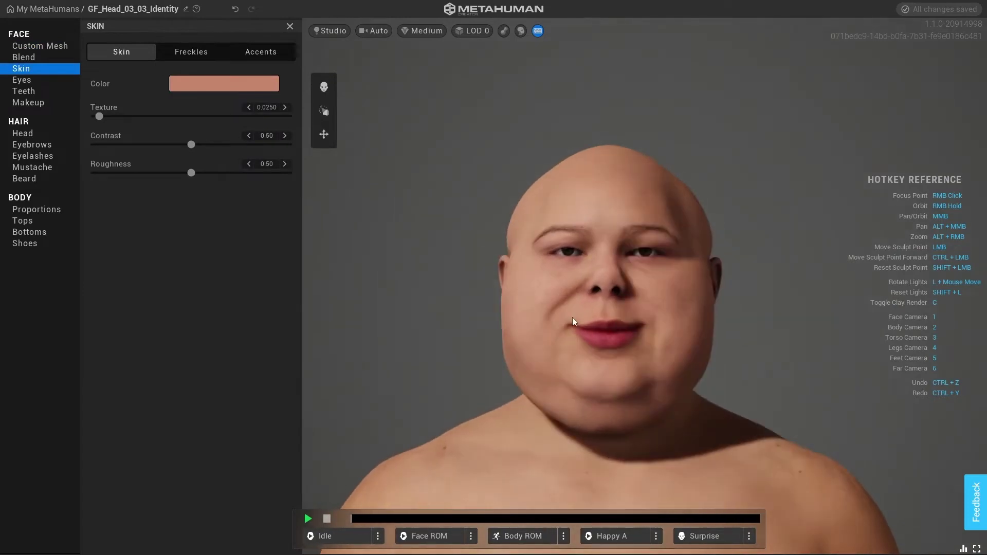
Add dense freckles, strongly red cheek accents, and raise skin texture to about 0.63
left_click(191, 51)
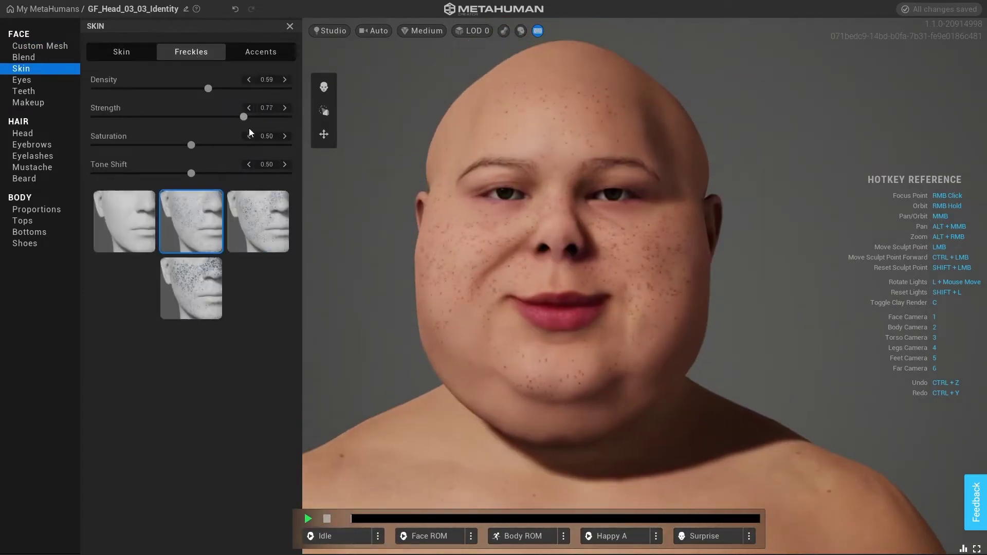
left_click(260, 52)
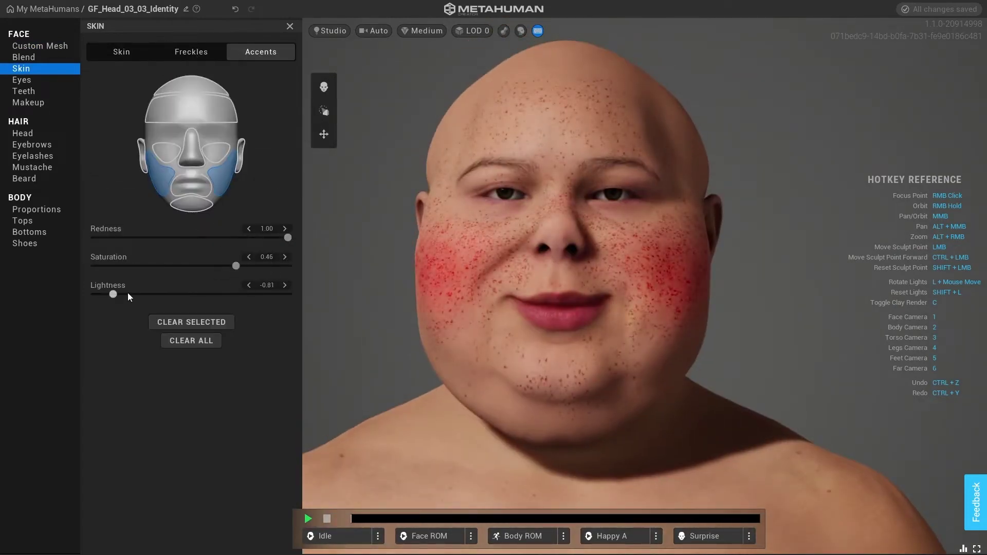
left_click(22, 79)
left_click(36, 73)
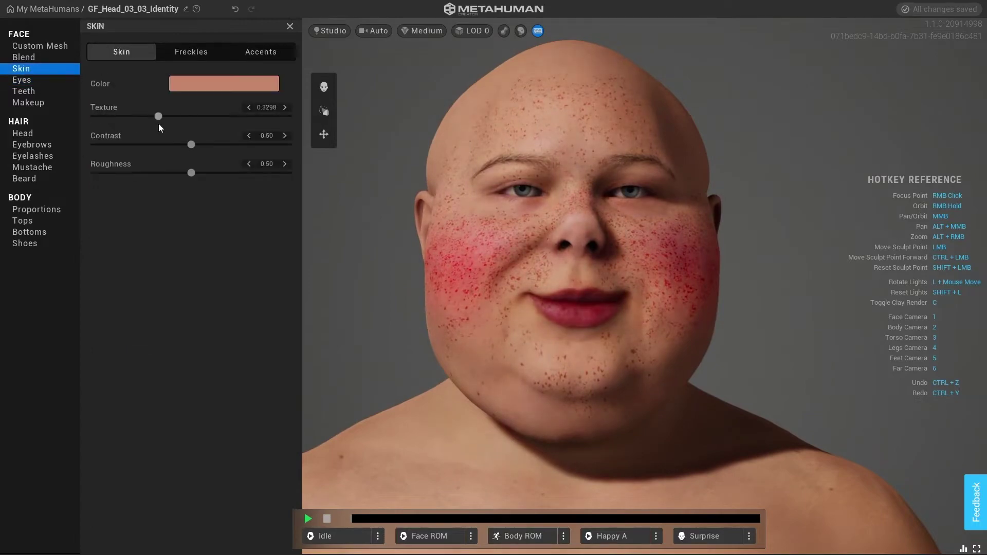
left_click_drag(208, 125, 217, 128)
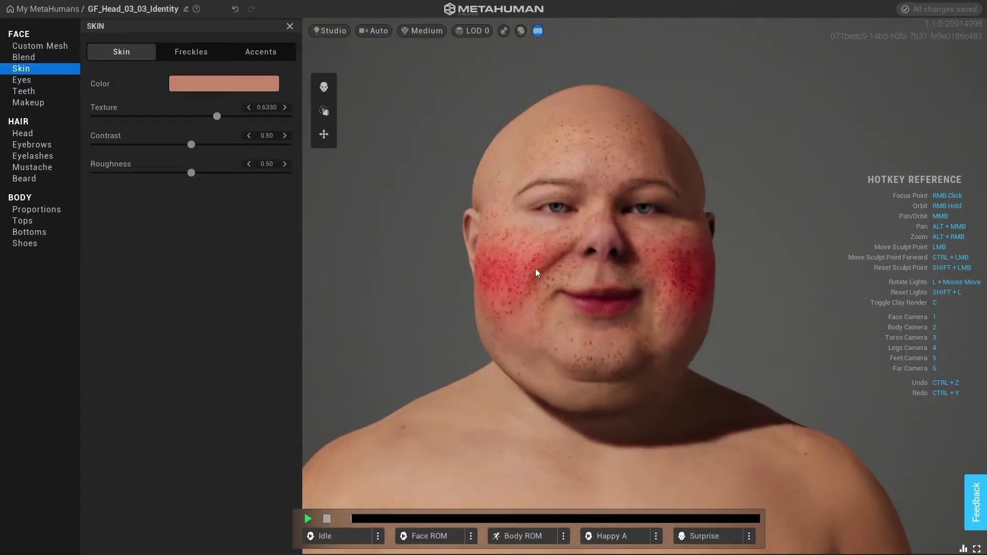
left_click(261, 51)
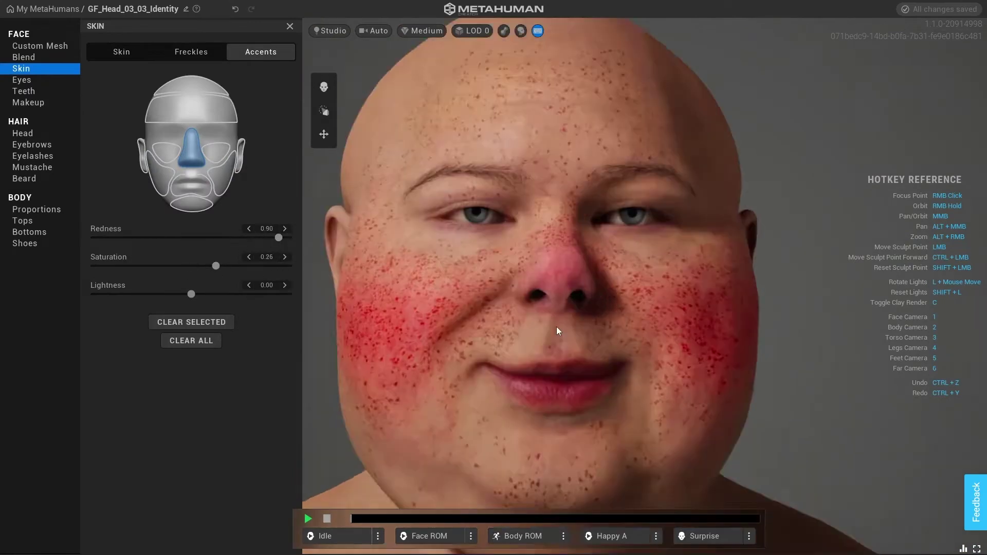
left_click(191, 51)
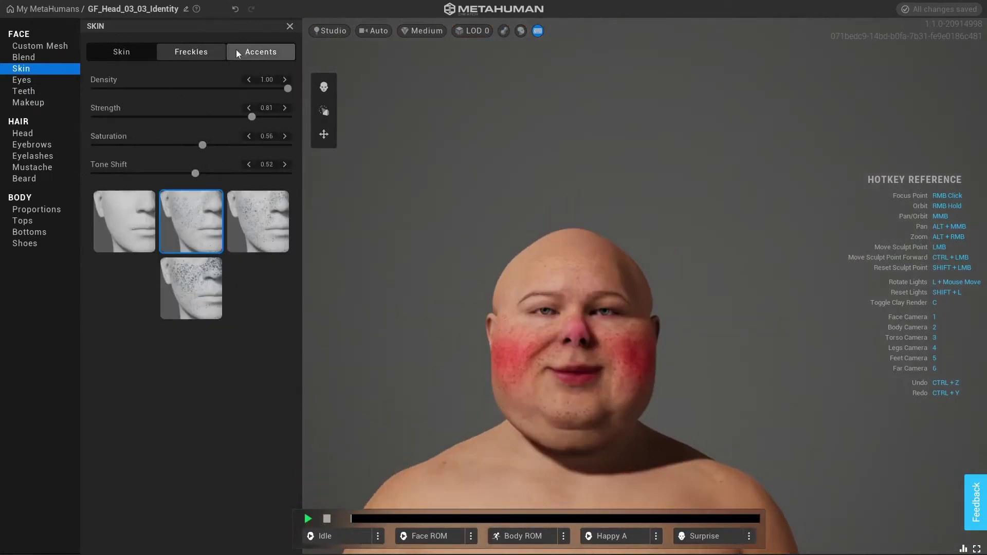
left_click(24, 91)
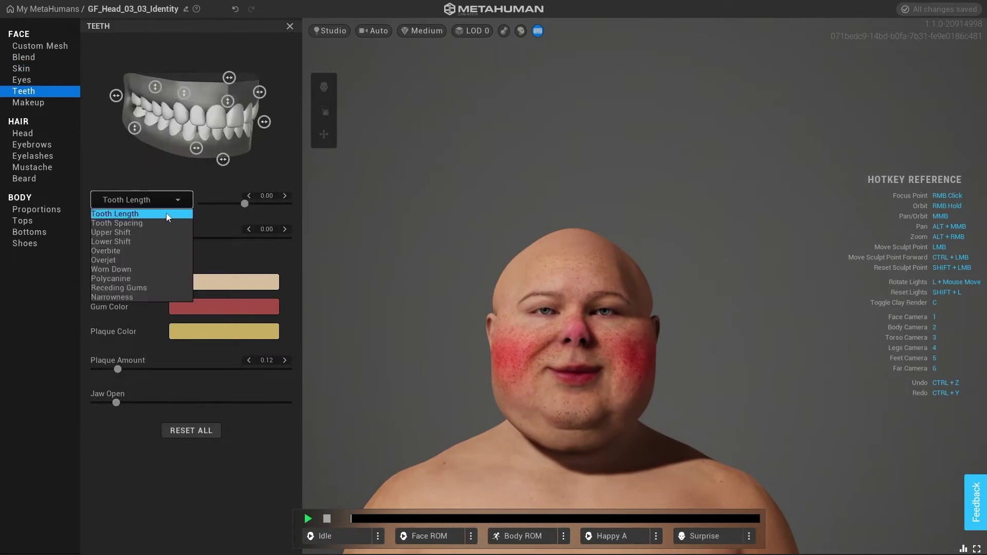
Dress him in a dress shirt with dark green primary and blue secondary colours
left_click(167, 217)
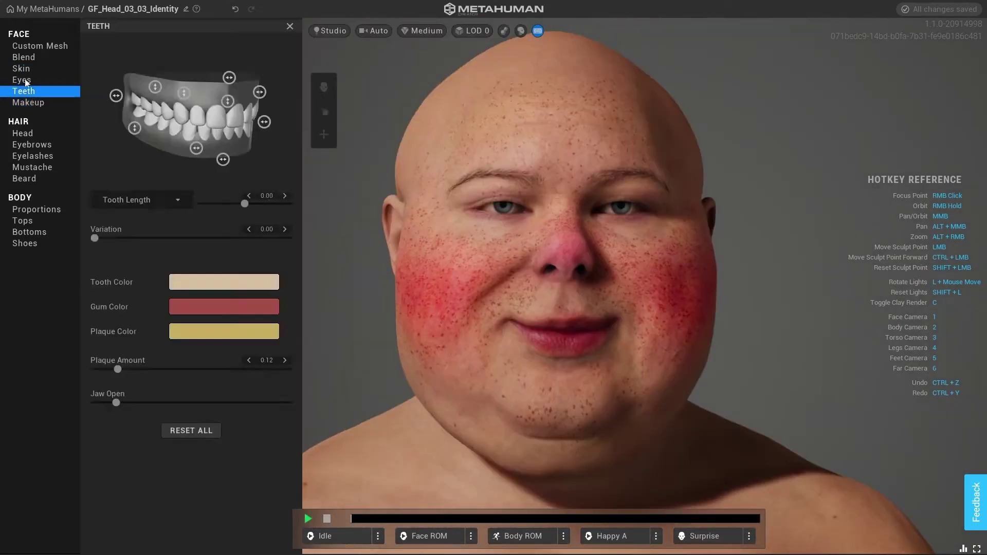
left_click(38, 210)
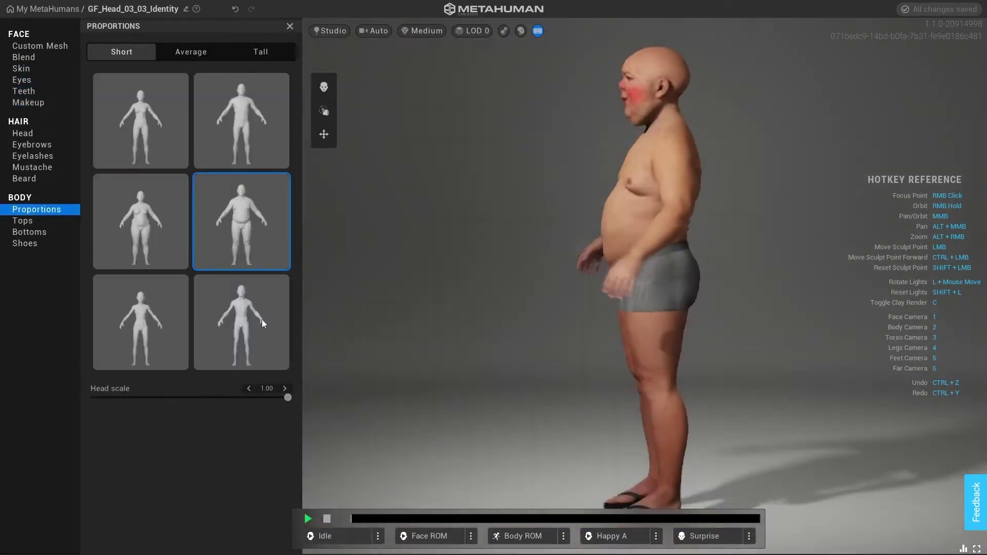
left_click(31, 221)
left_click(198, 214)
left_click(217, 110)
left_click(300, 201)
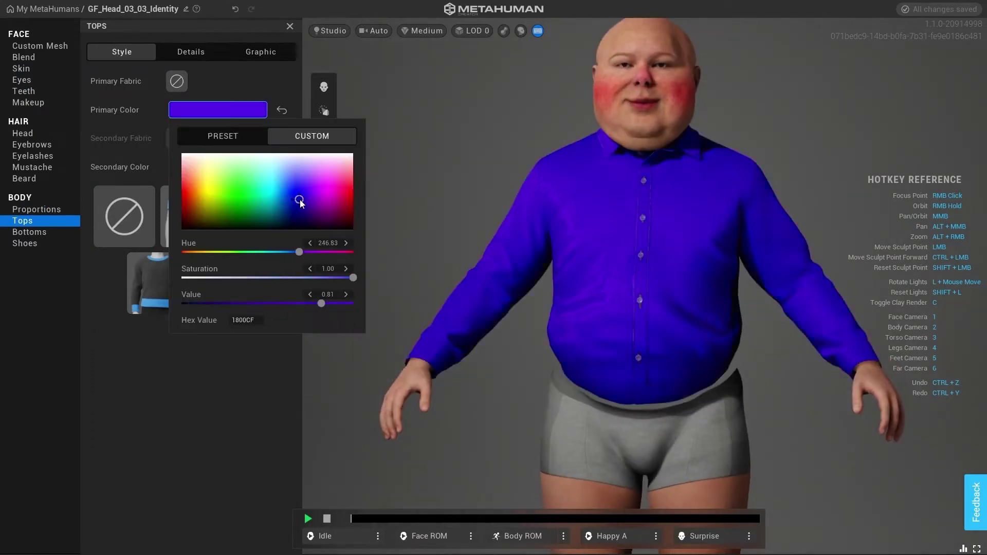
mouse_move(301, 203)
left_mouse_down()
mouse_move(278, 175)
mouse_move(243, 170)
left_mouse_up()
left_click_drag(347, 304, 301, 285)
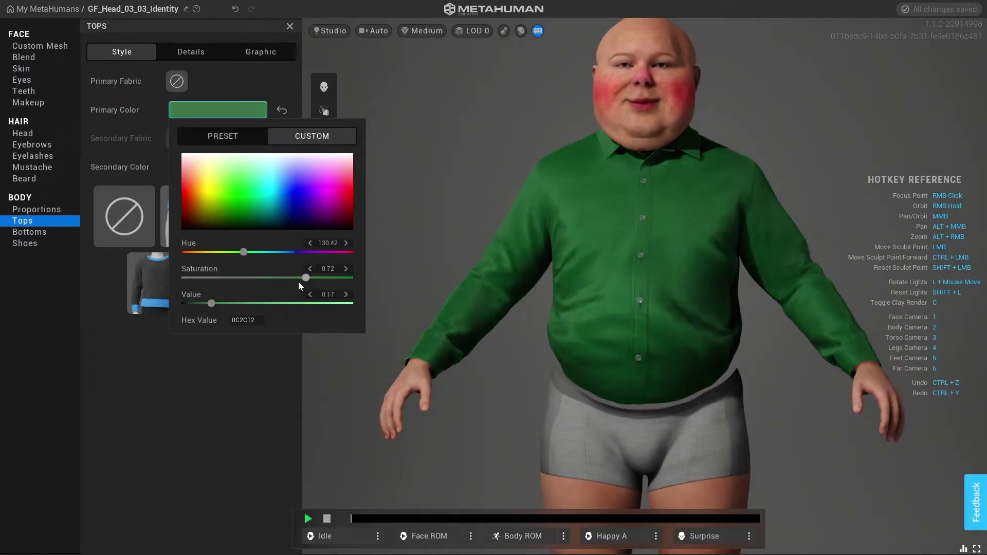
left_click(218, 166)
left_click(295, 247)
right_click_drag(390, 247, 725, 181)
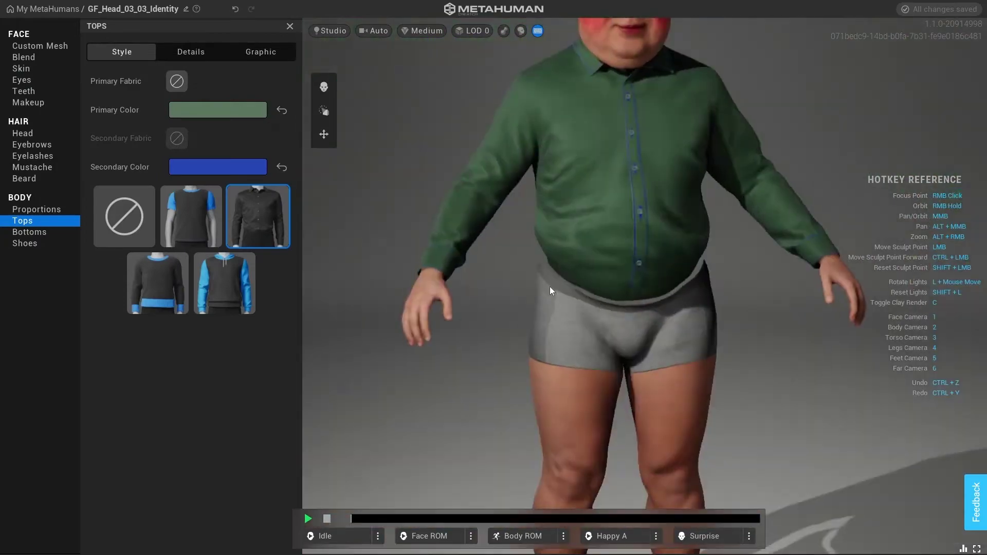
Put plain dark trousers on the character after trying jeans
left_click(30, 232)
left_click(192, 216)
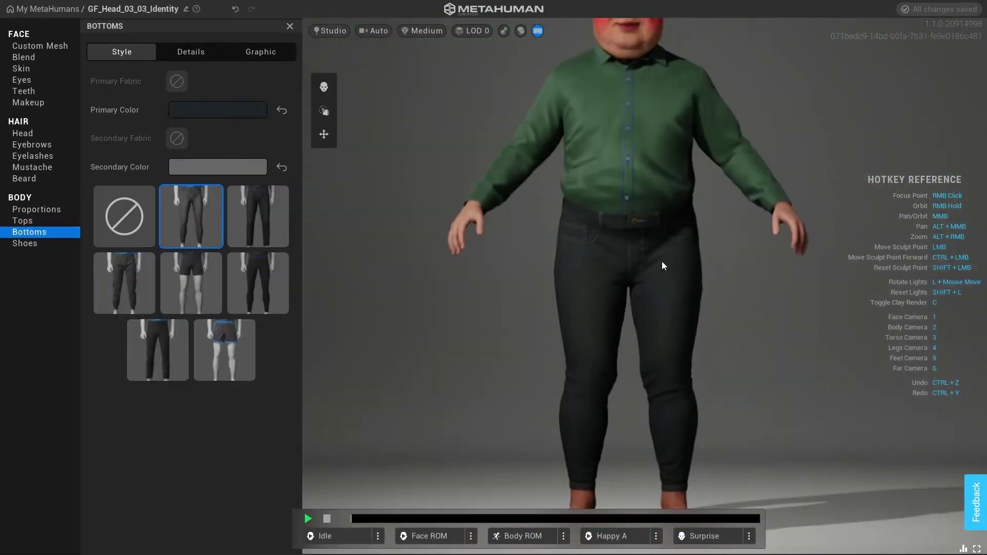
left_click(264, 234)
left_click(158, 349)
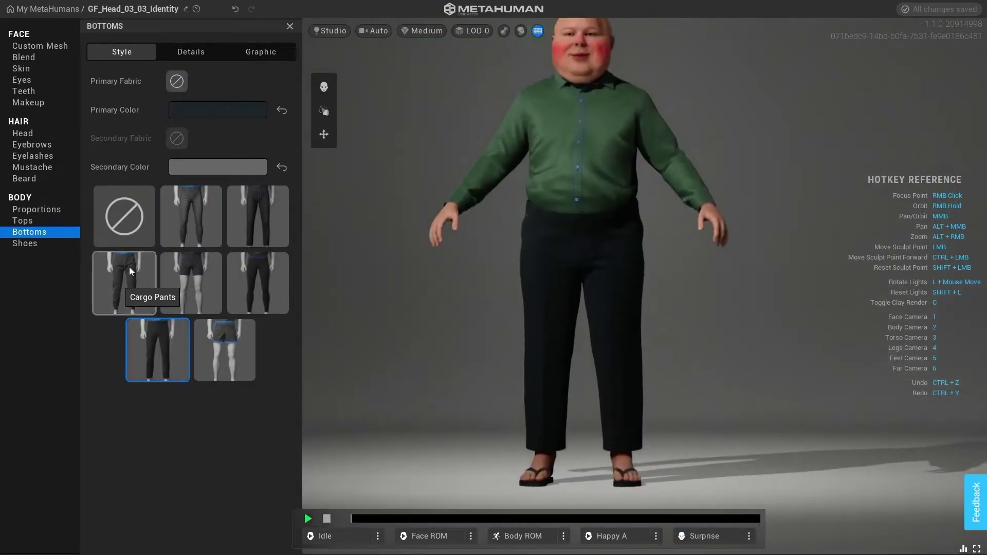
Give him loafers in a deep dark red (921200)
left_click(24, 243)
left_click(258, 283)
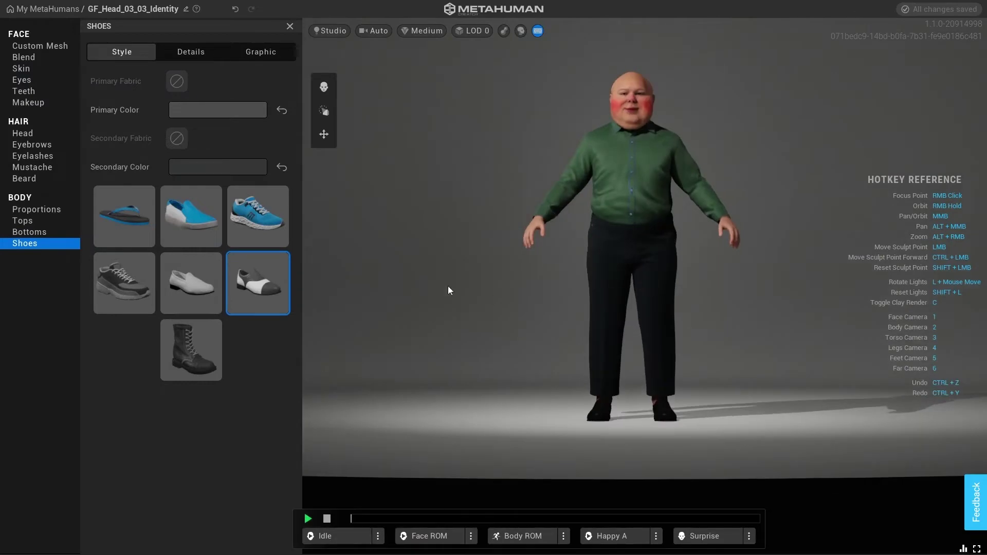
left_click(191, 283)
left_click(217, 109)
left_click(195, 169)
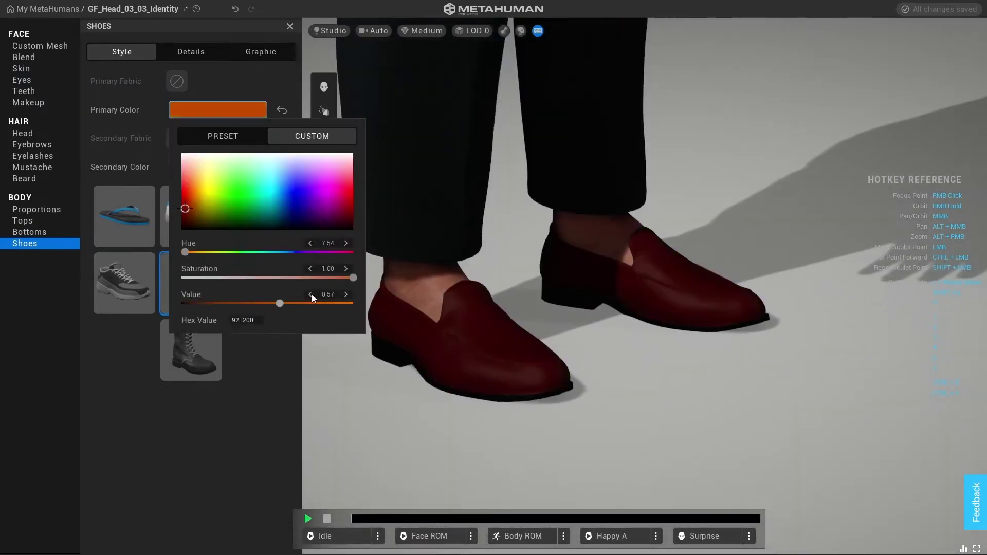
left_click(582, 214)
left_click(24, 91)
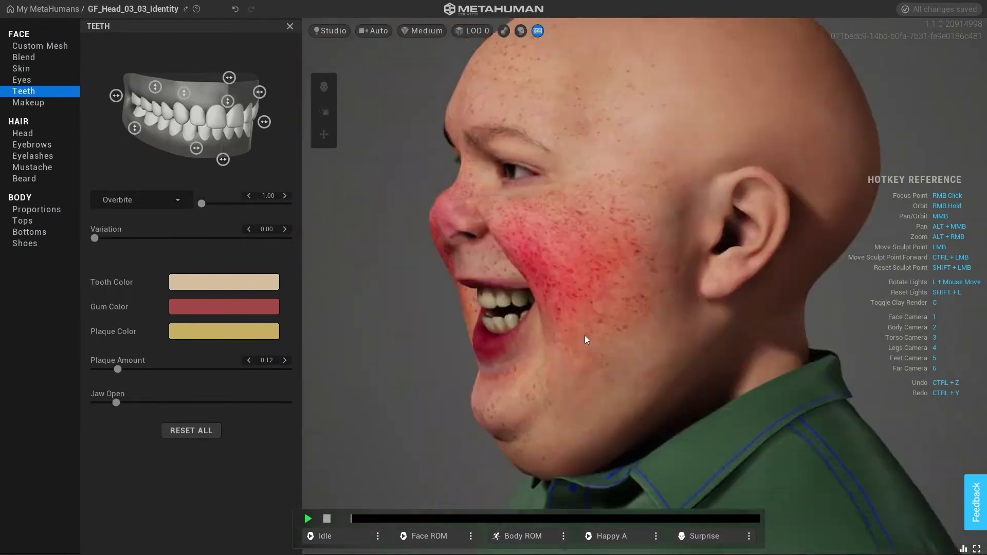
Max out the overbite, make the teeth as narrow as possible, and increase plaque amount
left_click_drag(202, 204, 340, 219)
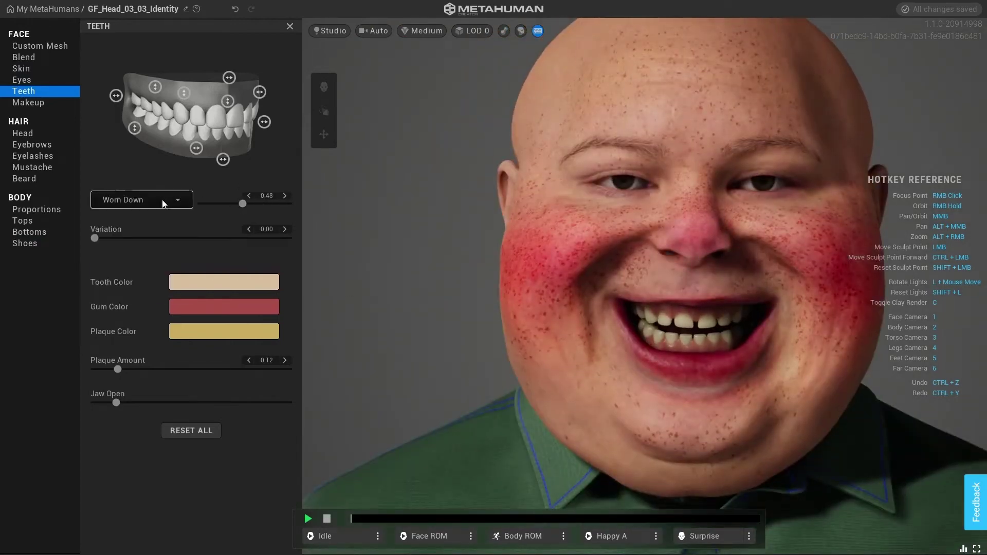
left_click_drag(266, 204, 296, 205)
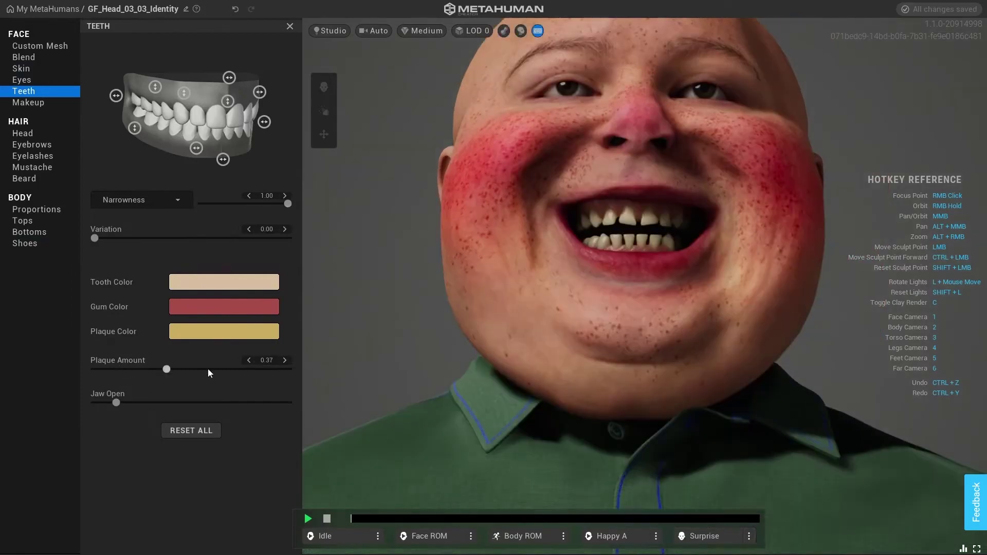
left_click_drag(118, 369, 295, 371)
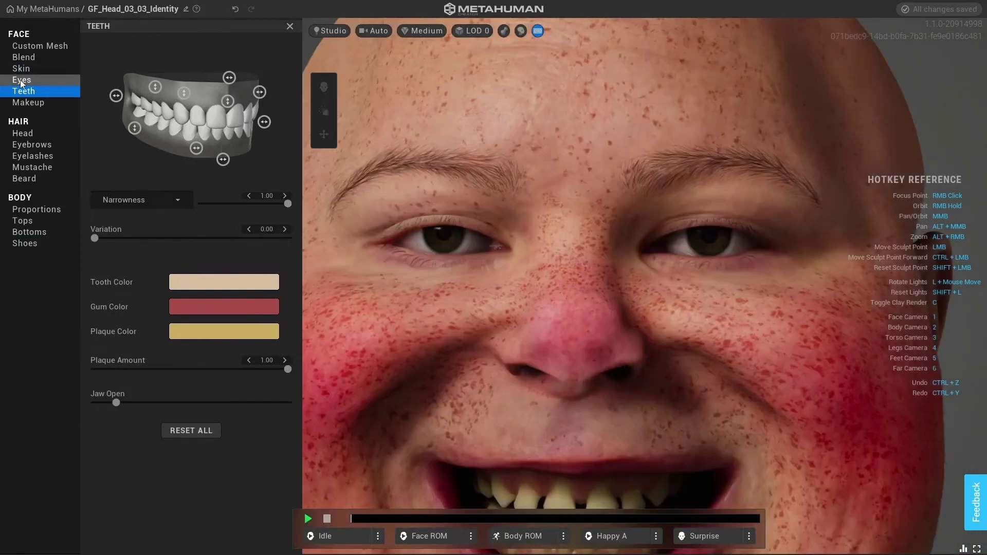
Give him a thinning hairstyle in a light-brown tan colour
left_click(22, 81)
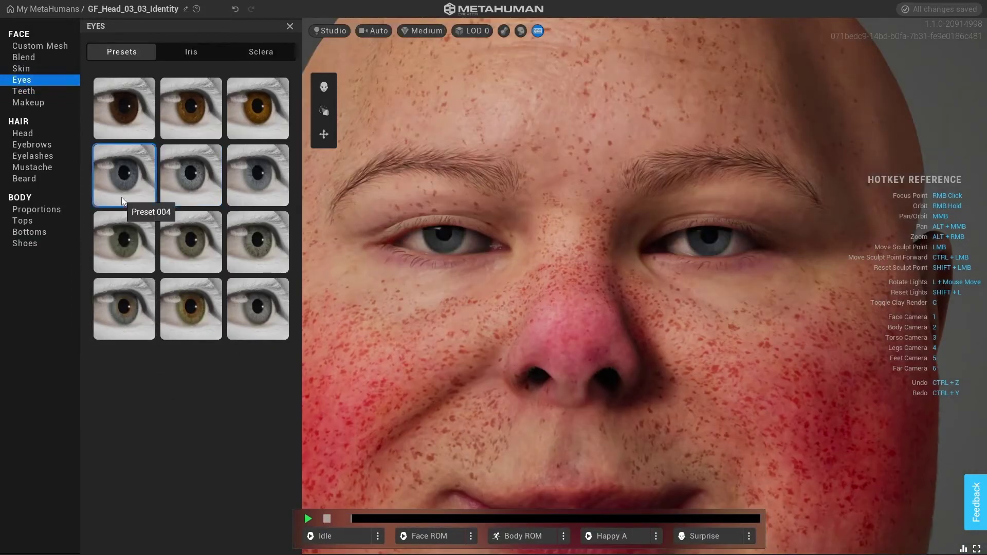
left_click(28, 102)
left_click(22, 133)
left_click(217, 83)
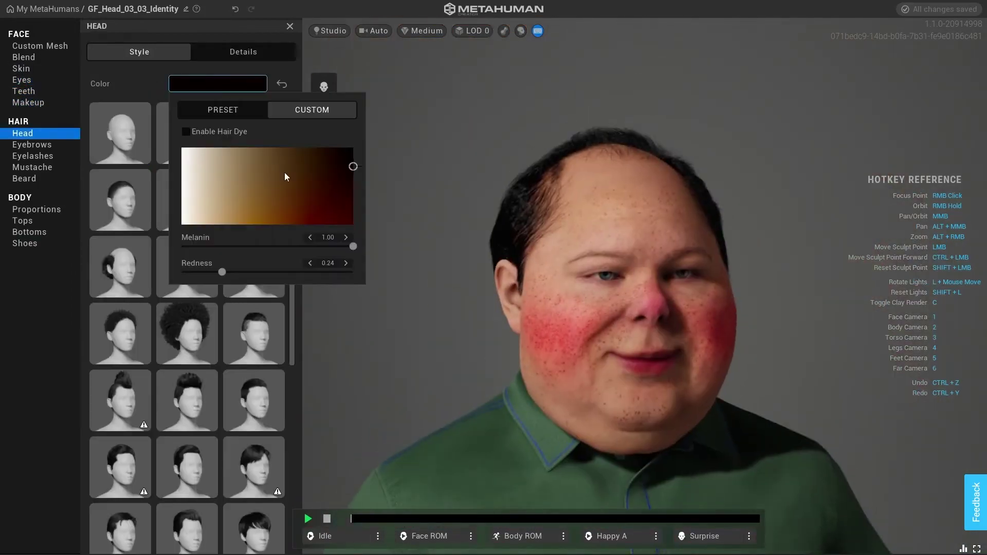
left_click(226, 53)
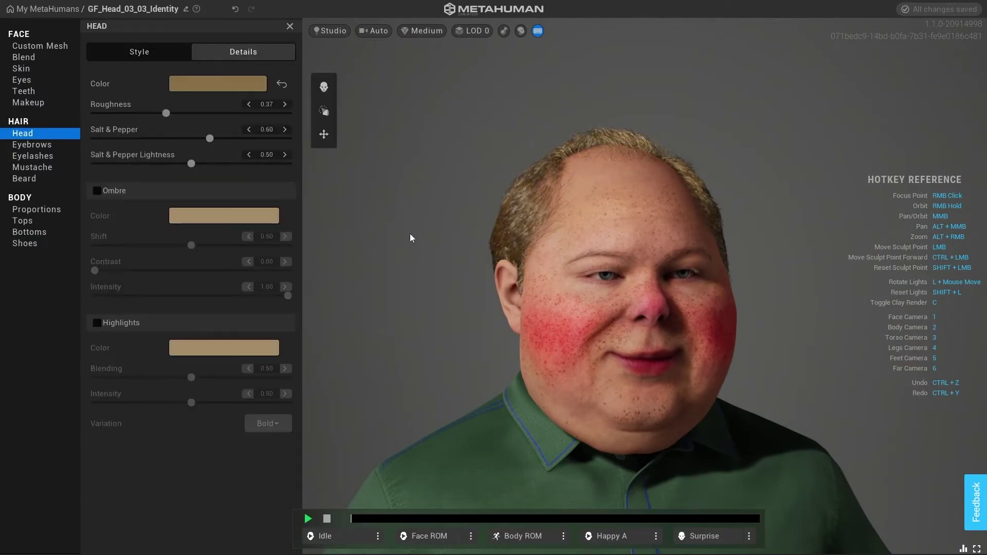
Switch to bushier, scraggly brown eyebrows
left_click(32, 145)
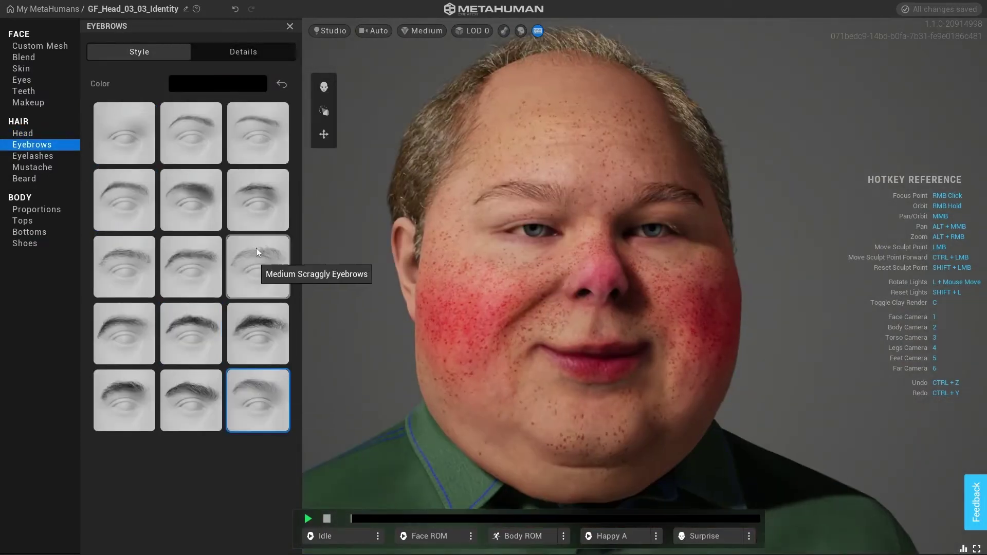
left_click(260, 138)
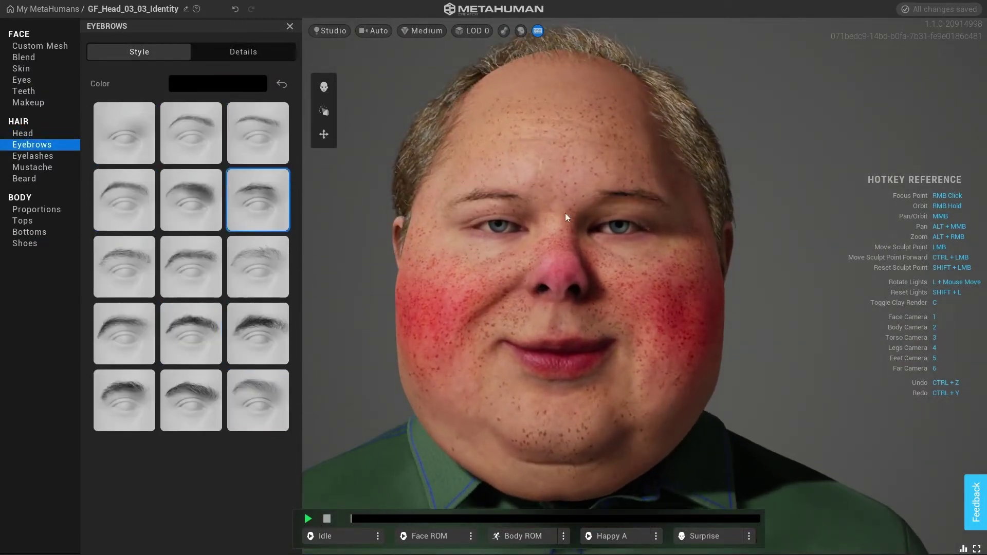
left_click(243, 51)
left_click(139, 51)
left_click(218, 83)
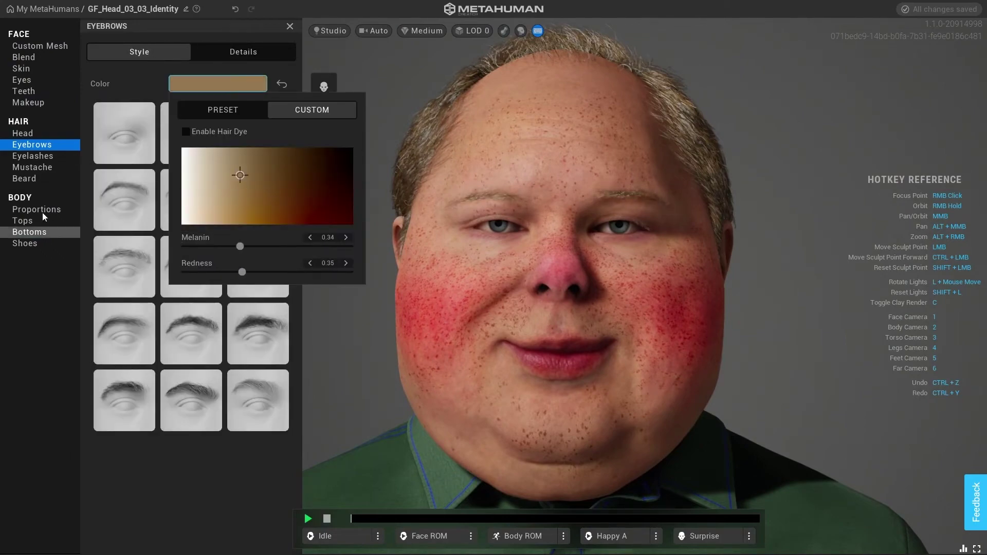
Give him the longest eyelash style in black
left_click(33, 155)
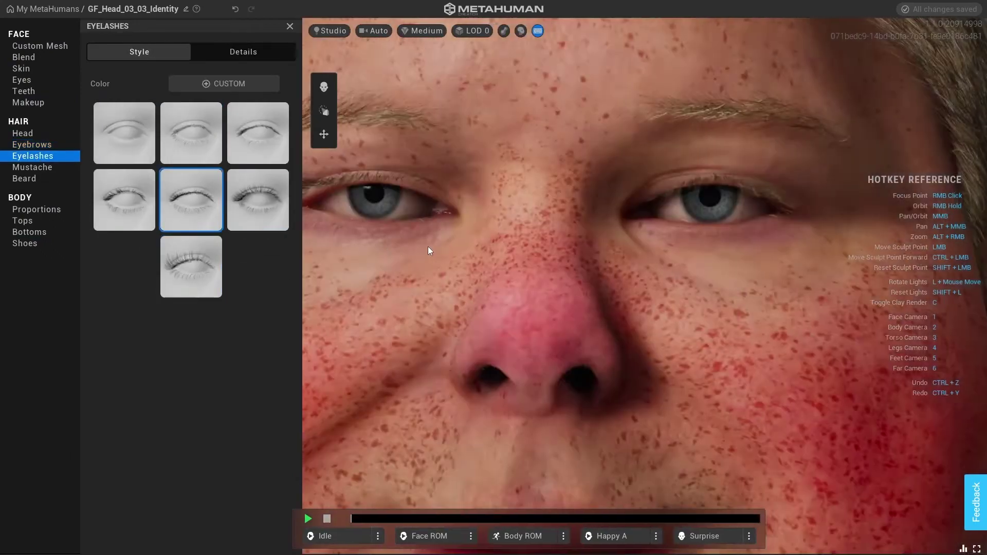
left_click(223, 83)
left_click(190, 267)
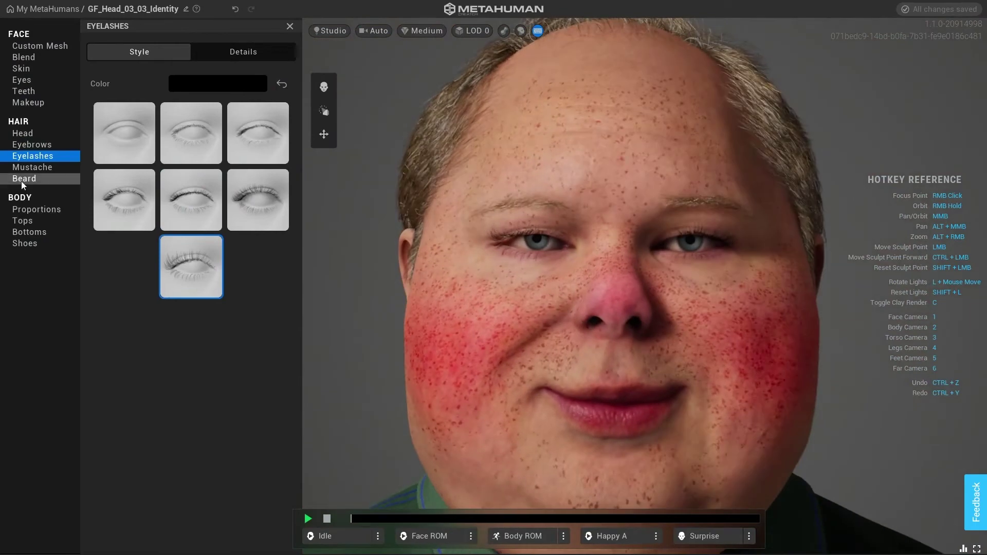
Add a short full brown mustache
left_click(32, 167)
left_click(190, 200)
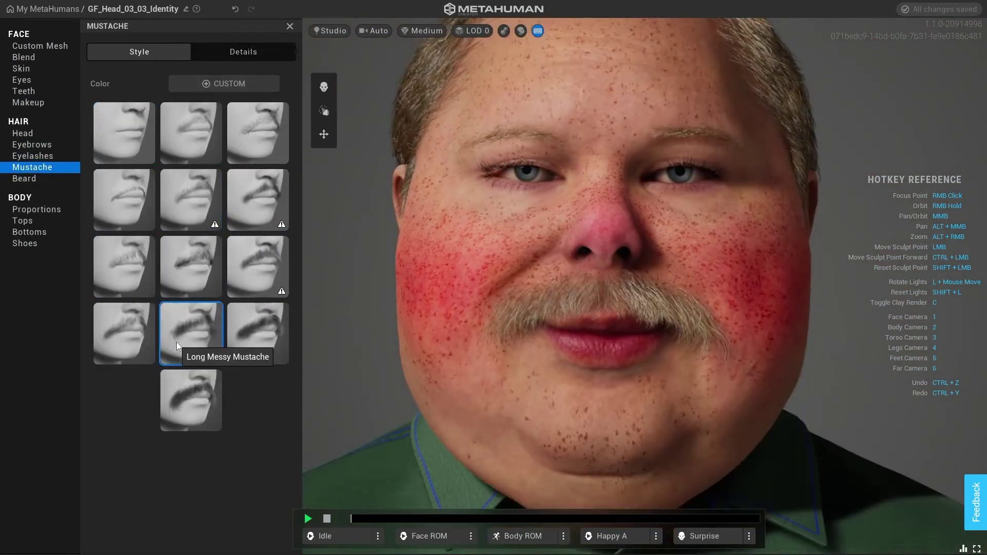
left_click(124, 267)
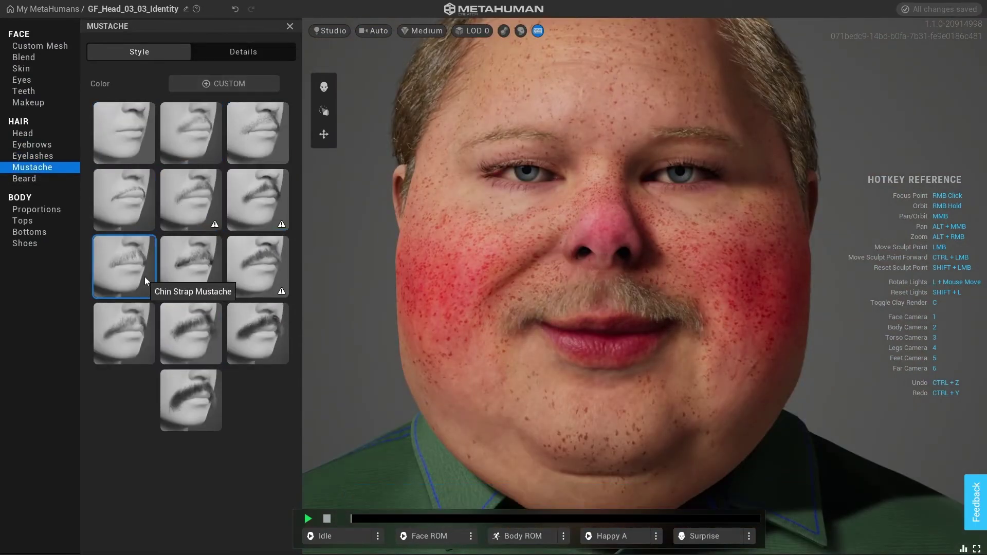
left_click(223, 83)
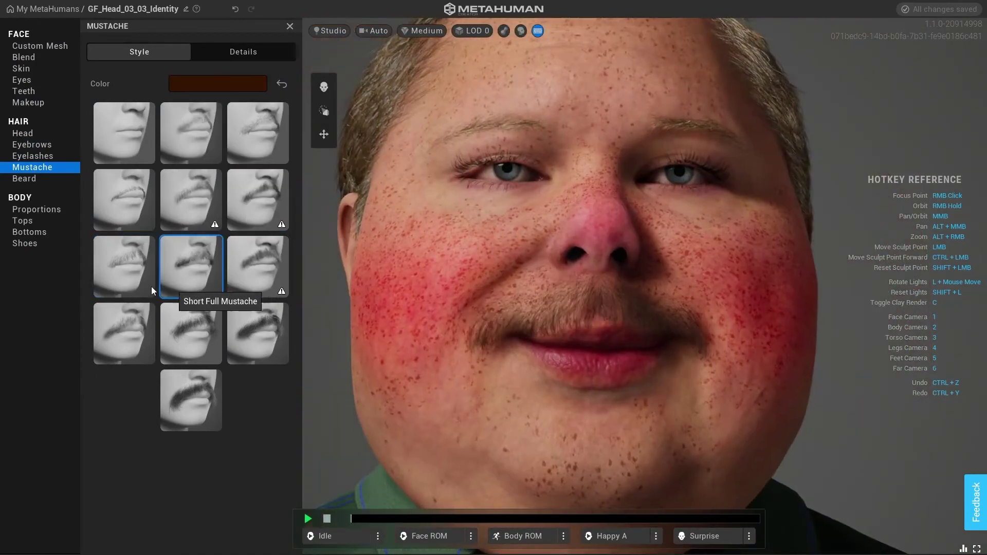
left_click(25, 179)
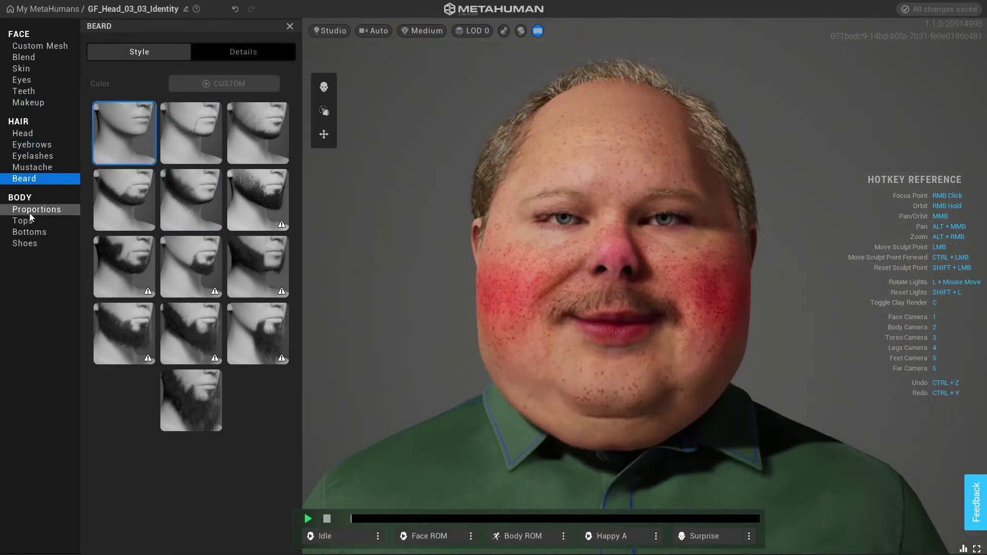
Try a T-shirt and then a sweater as the character's top
left_click(24, 221)
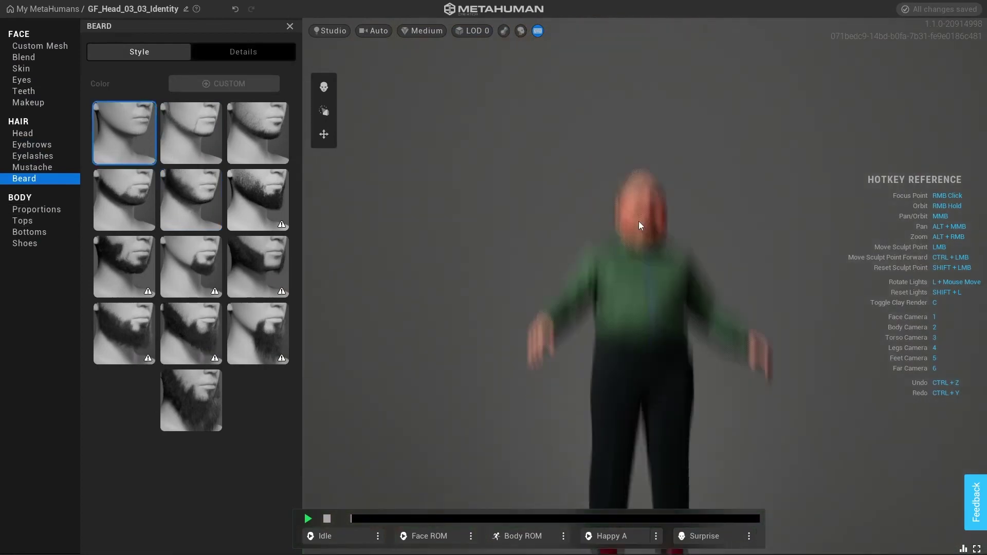
left_click(191, 216)
left_click(157, 282)
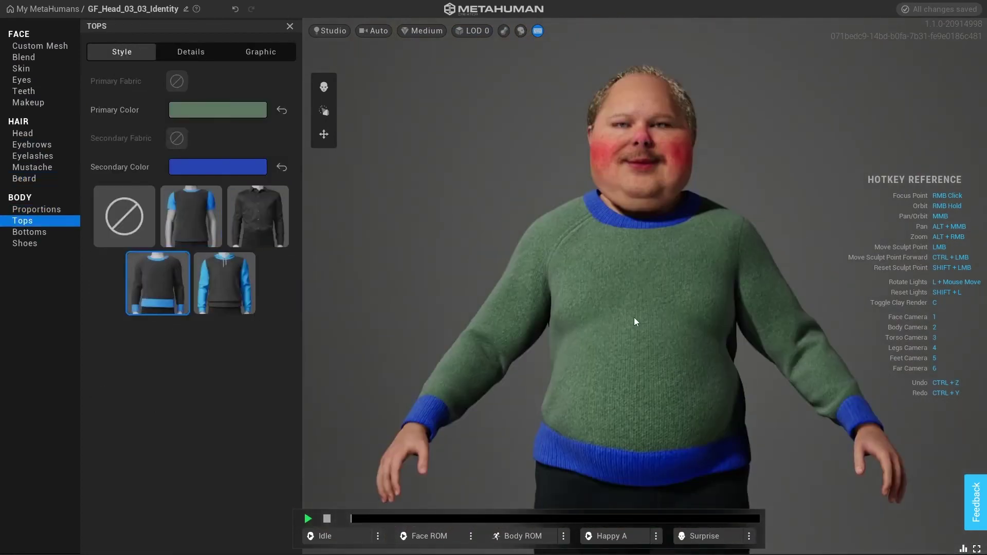
left_click(217, 166)
left_click(696, 337)
Put on light purple shorts with light cyan trim
left_click(29, 232)
left_click(157, 350)
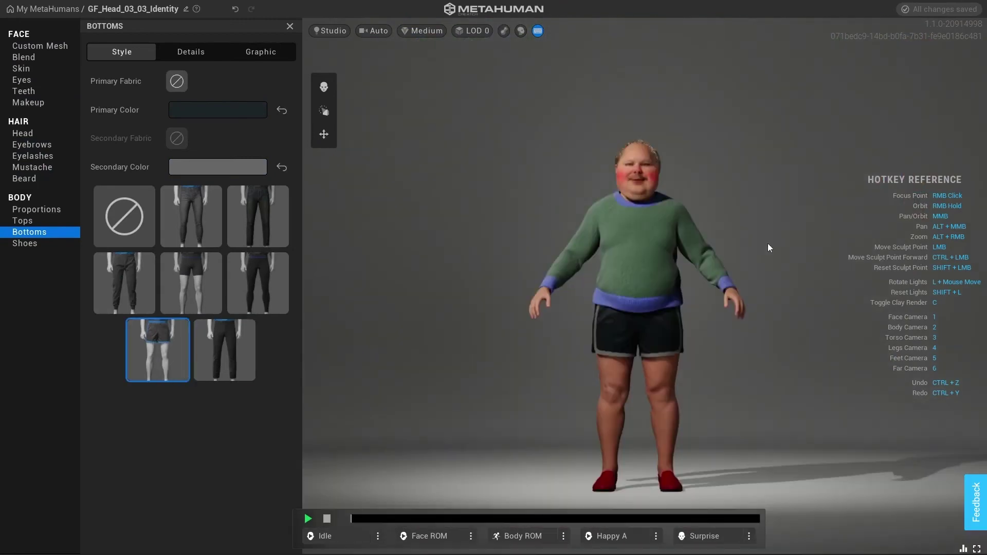
left_click(181, 305)
left_click(163, 368)
left_click(217, 110)
left_click(329, 192)
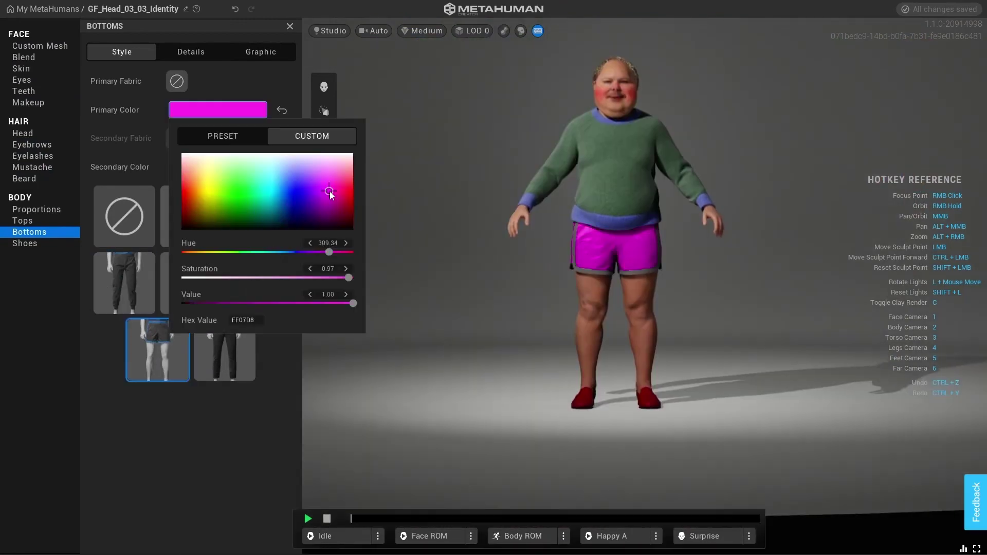
left_click_drag(331, 223, 313, 185)
left_click(249, 92)
left_click(218, 166)
left_click(269, 231)
left_click(798, 300)
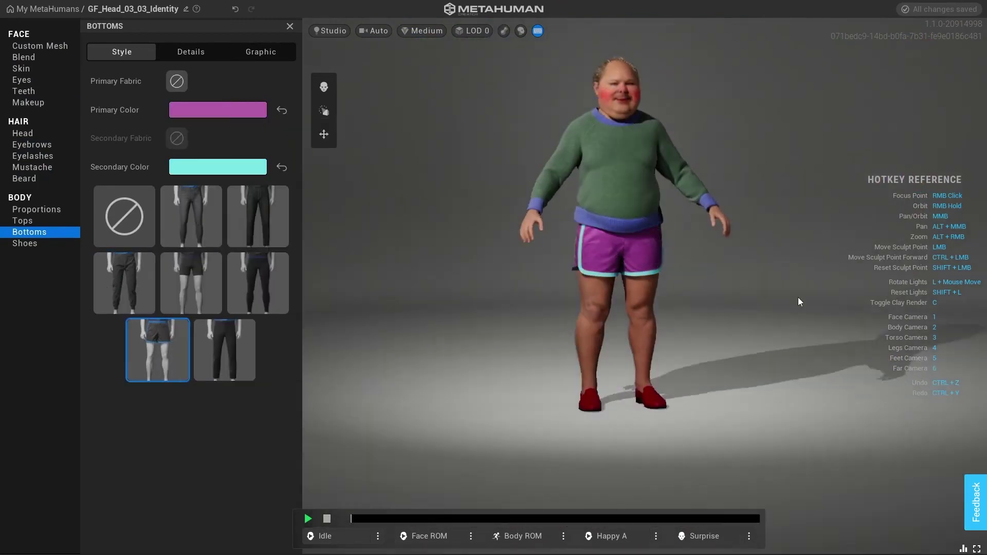
Switch the top to a short-sleeve green T-shirt with blue sleeves
right_click_drag(797, 300, 563, 425)
left_click(23, 221)
left_click(191, 215)
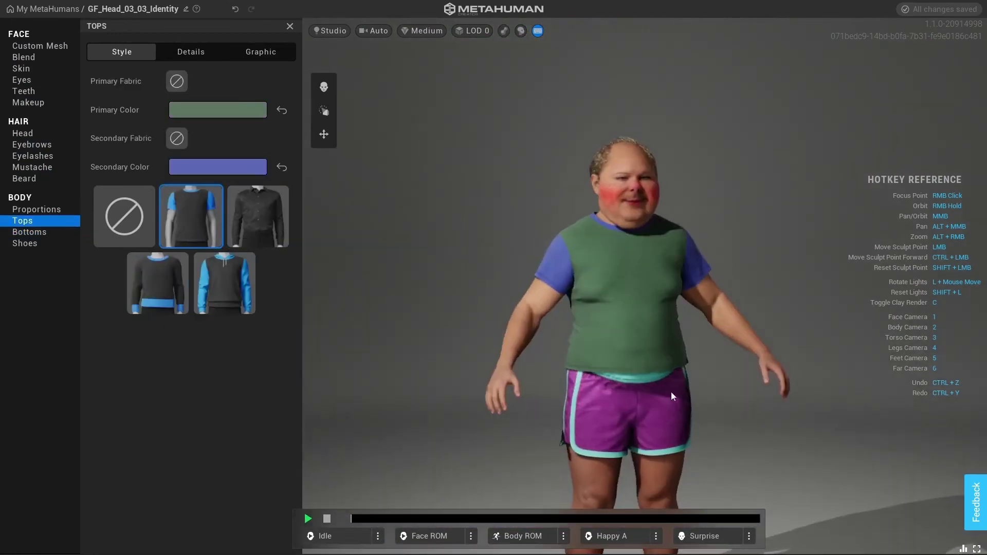
right_click(626, 325)
key("Escape")
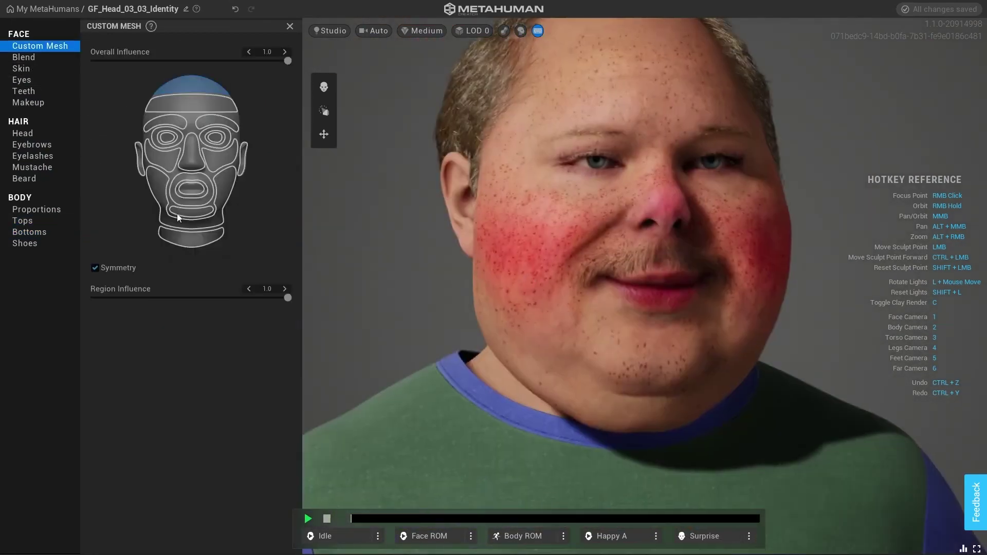